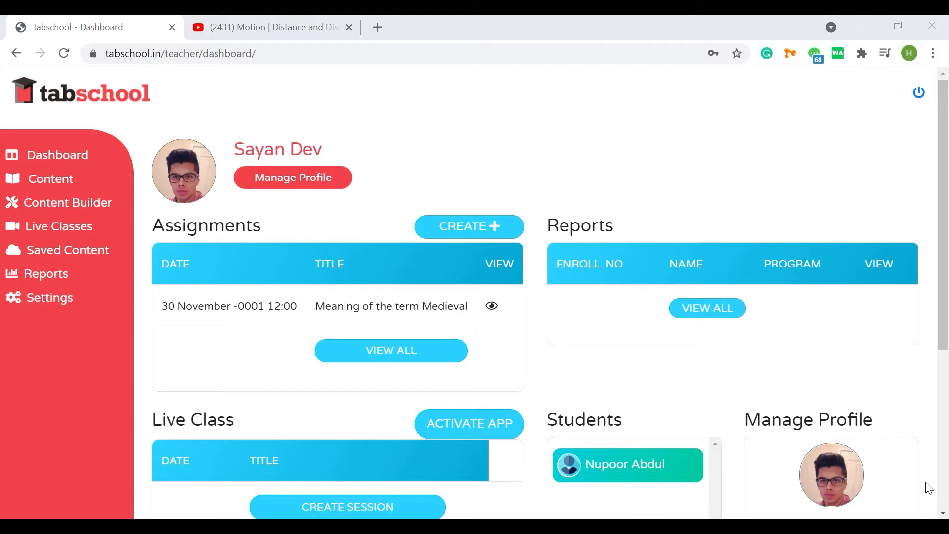
- Open the content builder and search the H5P content types for "Interactive"
{"action": "left_click", "coordinate": [78, 208]}
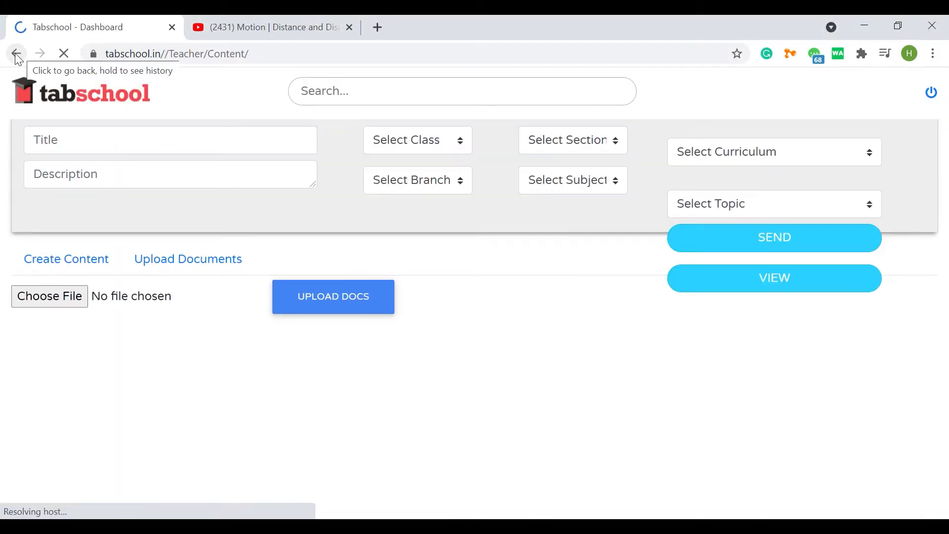
{"action": "left_click", "coordinate": [78, 266]}
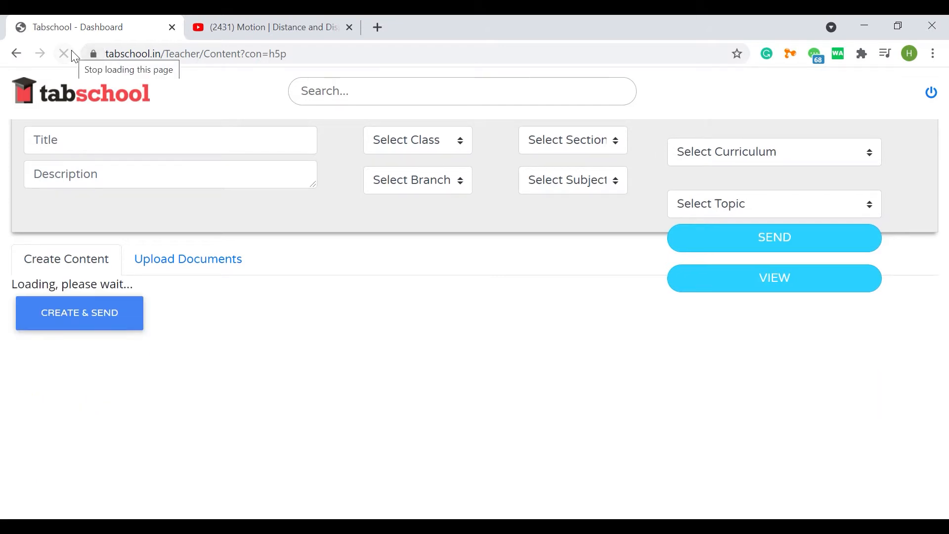
{"action": "scroll", "coordinate": [621, 349], "scroll_direction": "down", "scroll_amount": 3}
{"action": "left_click", "coordinate": [226, 217]}
{"action": "type", "text": "Interactive"}
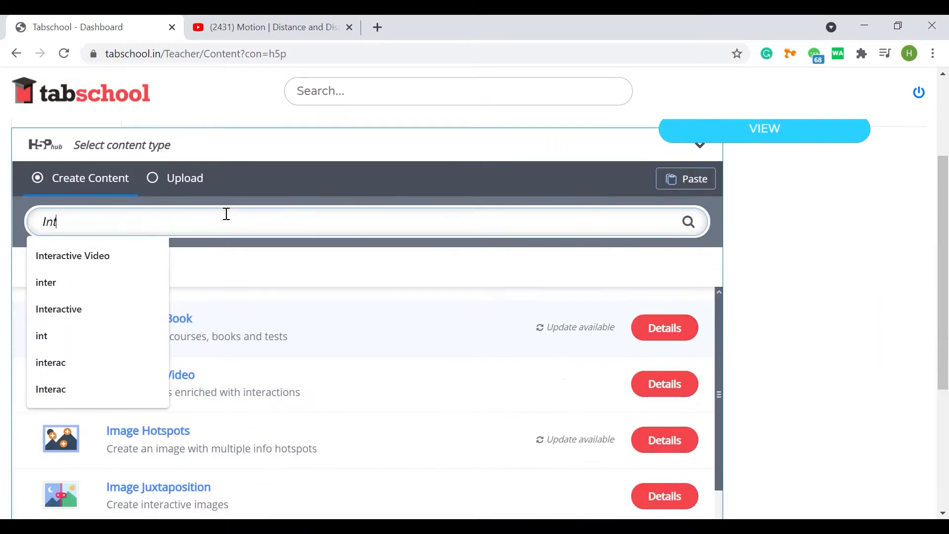
- Clear the content type search and list all content types from A to Z
{"action": "left_click_drag", "start_coordinate": [151, 223], "coordinate": [5, 213]}
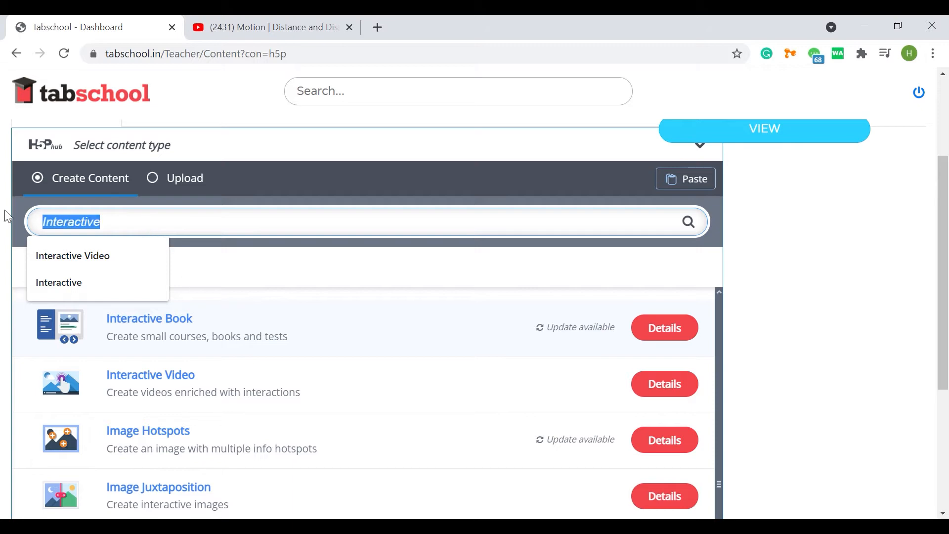
{"action": "key", "text": "BackSpace"}
{"action": "left_click", "coordinate": [281, 294]}
{"action": "scroll", "coordinate": [332, 434], "scroll_direction": "down", "scroll_amount": 3}
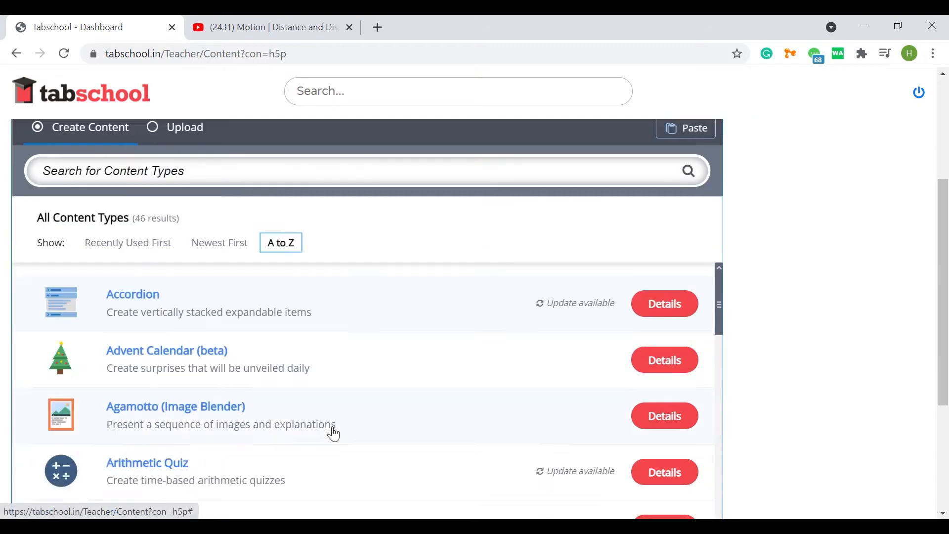
- Search the content types for "Interact" and choose Interactive Video
{"action": "scroll", "coordinate": [129, 239], "scroll_direction": "up", "scroll_amount": 5}
{"action": "left_click", "coordinate": [99, 298]}
{"action": "type", "text": "Interact"}
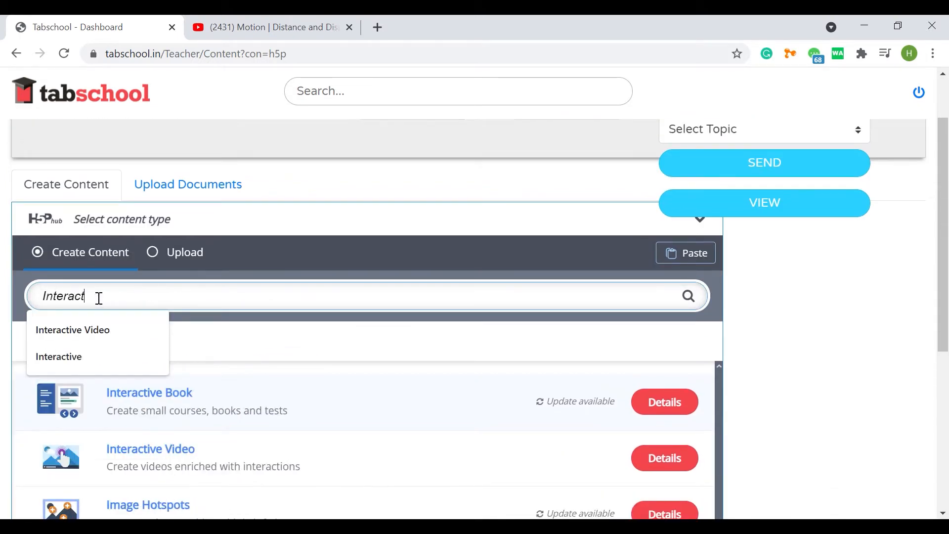
{"action": "left_click", "coordinate": [148, 457]}
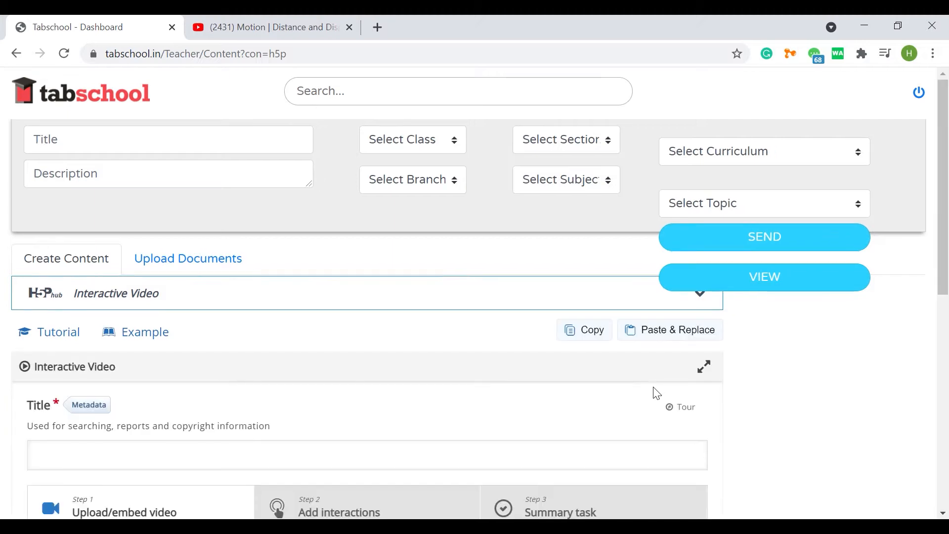
- Expand the Interactive Video editor to full screen
{"action": "scroll", "coordinate": [673, 220], "scroll_direction": "up", "scroll_amount": 3}
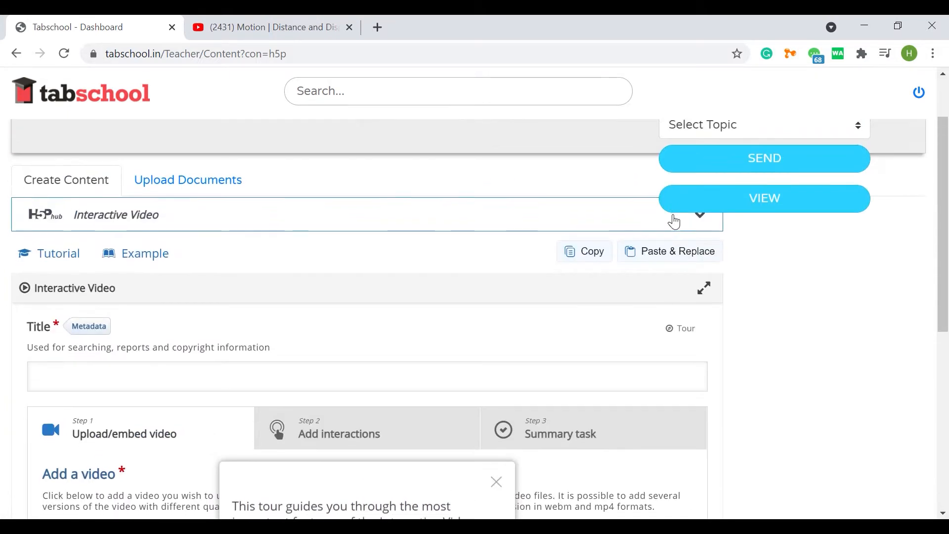
{"action": "scroll", "coordinate": [709, 190], "scroll_direction": "down", "scroll_amount": 1}
{"action": "left_click", "coordinate": [704, 217]}
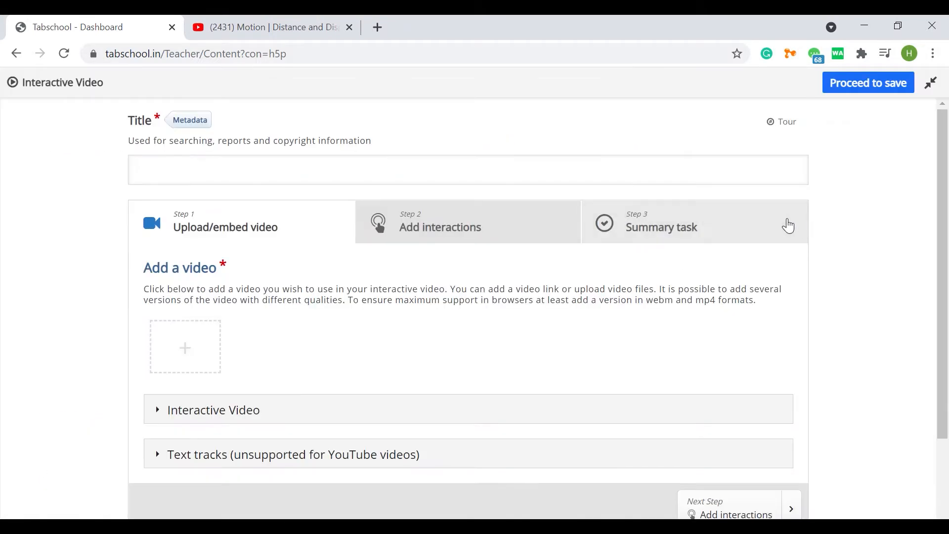
- Look into the Interactive Video and Text tracks sections below the video upload area
{"action": "left_click", "coordinate": [251, 178]}
{"action": "scroll", "coordinate": [582, 309], "scroll_direction": "down", "scroll_amount": 1}
{"action": "left_click", "coordinate": [215, 330]}
{"action": "left_click", "coordinate": [216, 330]}
{"action": "left_click", "coordinate": [204, 386]}
{"action": "left_click", "coordinate": [204, 385]}
{"action": "scroll", "coordinate": [199, 345], "scroll_direction": "up", "scroll_amount": 1}
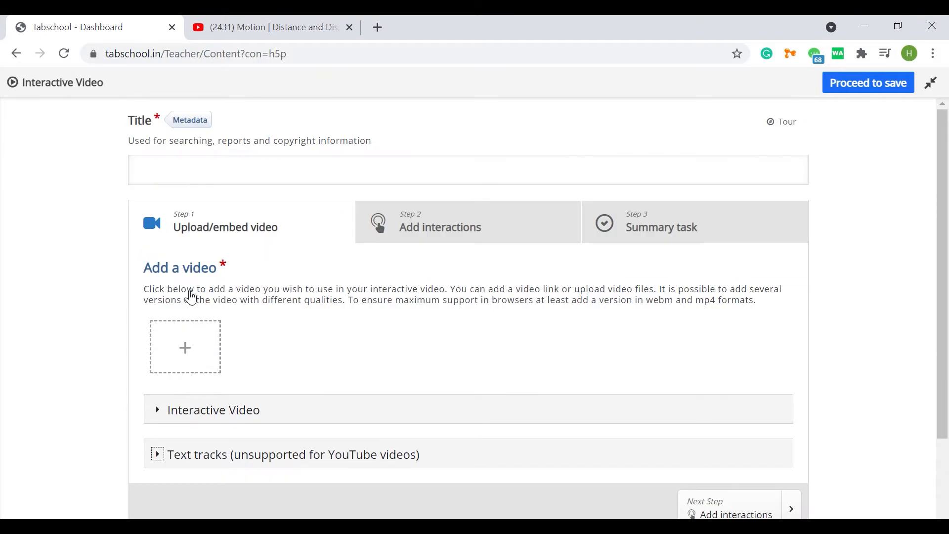
- Title the content "Motion - Distance & Displacement"
{"action": "left_click", "coordinate": [231, 174]}
{"action": "type", "text": "Motion - Distan"}
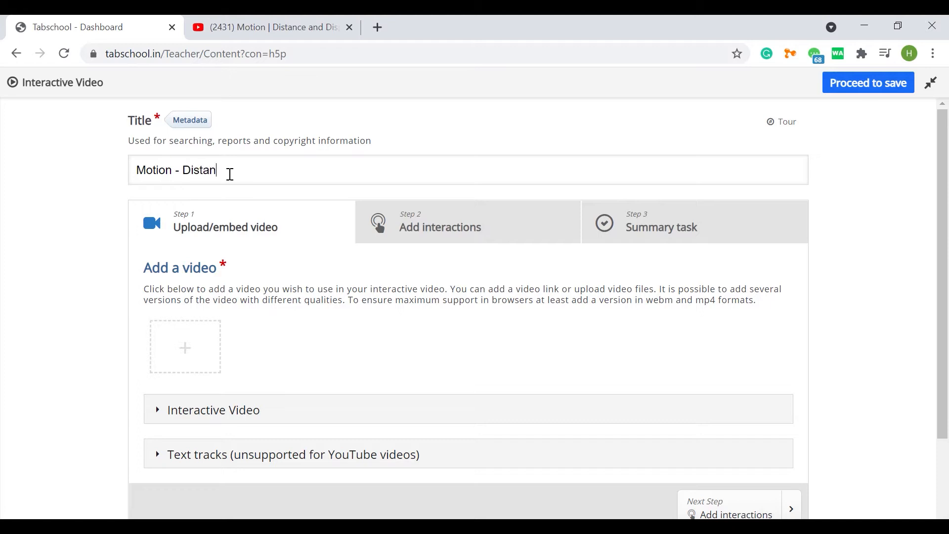
{"action": "type", "text": "ement"}
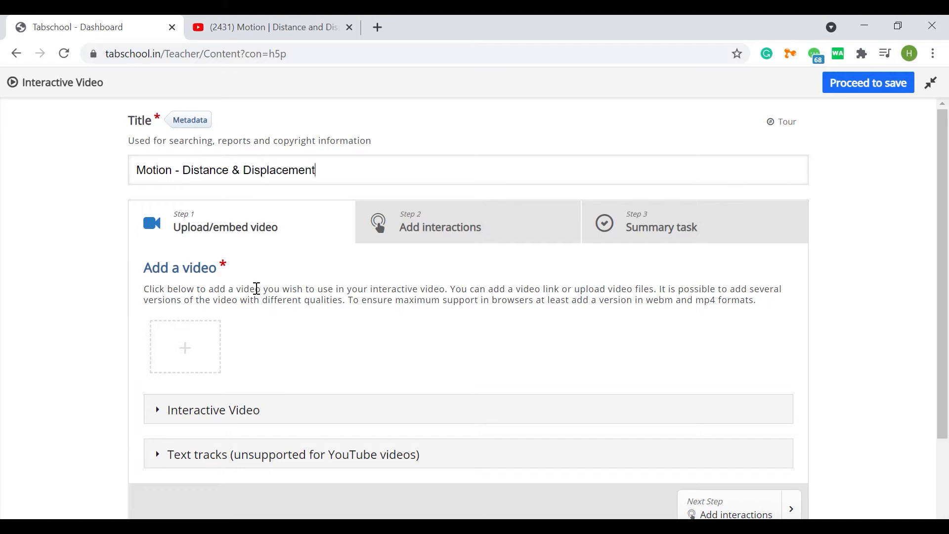
- Open the dialog for adding a video and read which external video formats and links it supports
{"action": "left_click", "coordinate": [216, 329]}
{"action": "scroll", "coordinate": [376, 282], "scroll_direction": "down", "scroll_amount": 3}
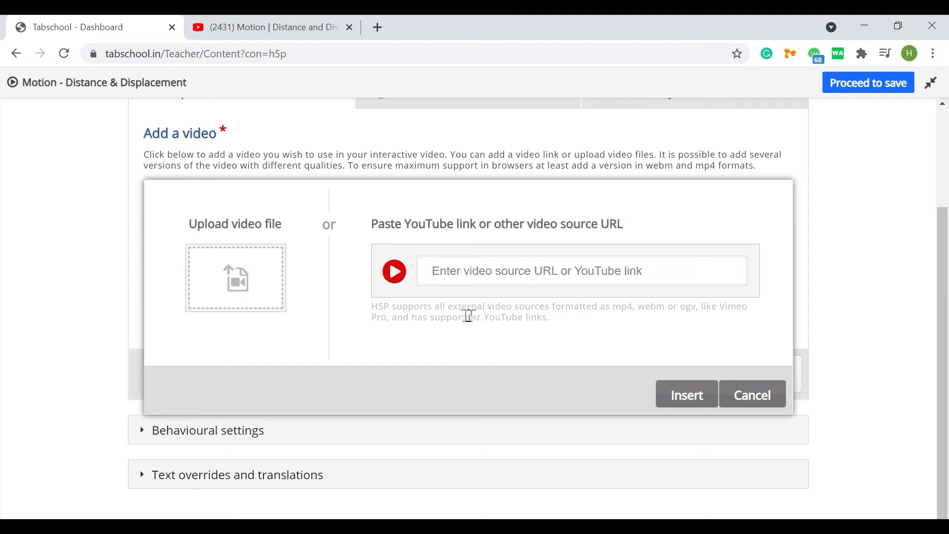
{"action": "left_click_drag", "start_coordinate": [373, 305], "coordinate": [625, 322]}
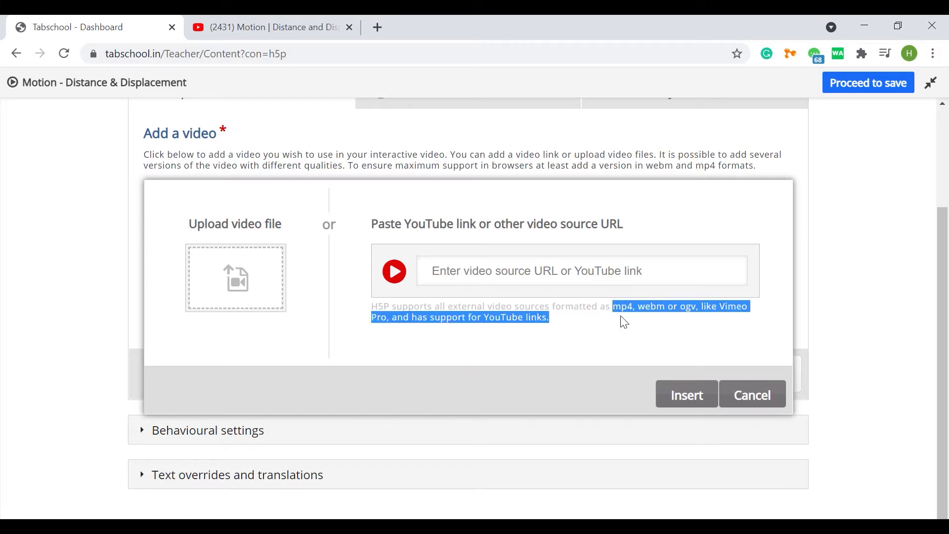
{"action": "left_click", "coordinate": [598, 273]}
- Switch to YouTube and copy the share link of the "Motion | Distance and Displacement" video
{"action": "left_click", "coordinate": [229, 38]}
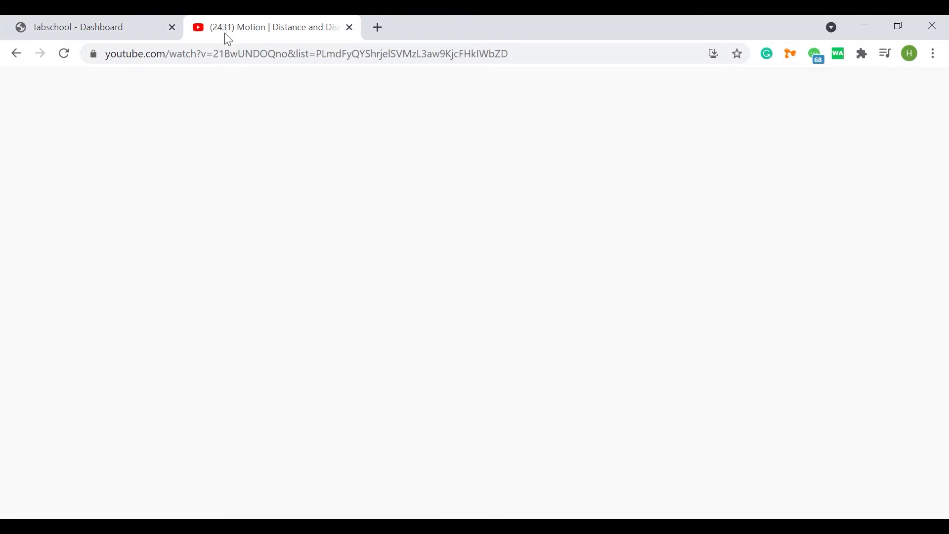
{"action": "left_click", "coordinate": [447, 480]}
{"action": "left_click", "coordinate": [615, 328]}
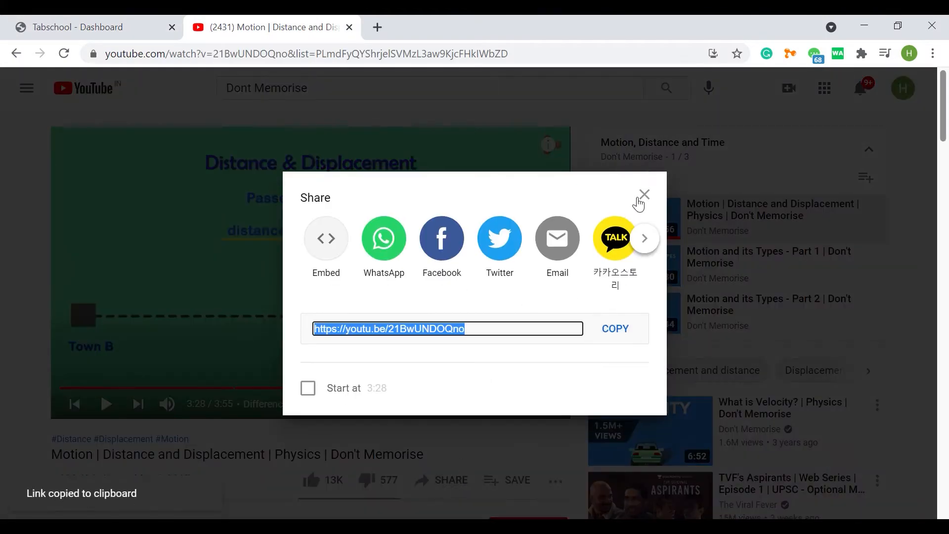
{"action": "left_click", "coordinate": [641, 196]}
- Return to the Tabschool editor and insert the copied YouTube link as the video source
{"action": "key", "text": "ctrl+Tab"}
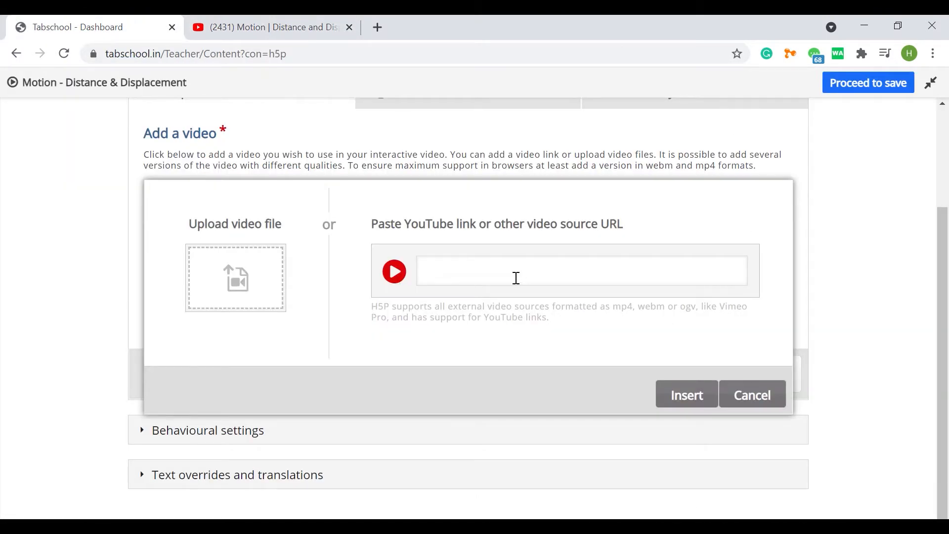
{"action": "key", "text": "ctrl+v"}
{"action": "left_click", "coordinate": [678, 399]}
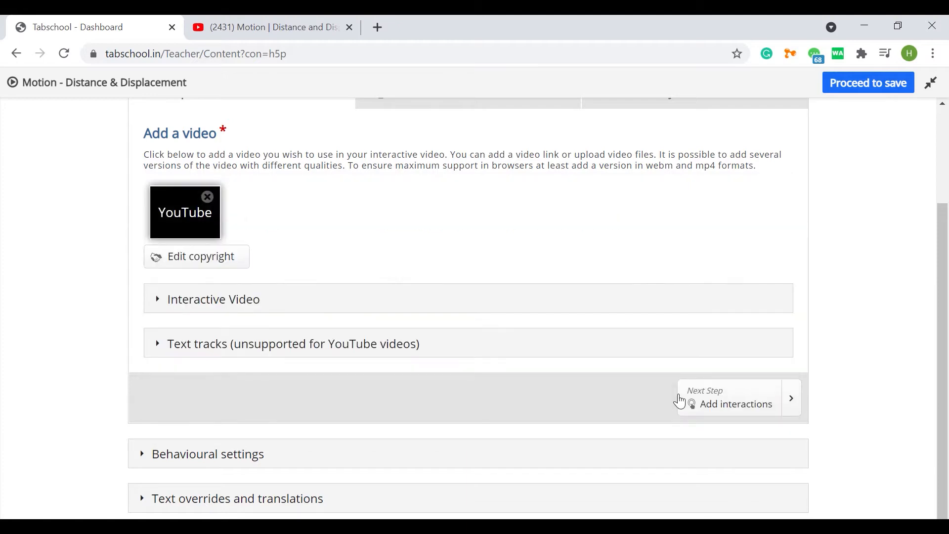
- Reuse the content title "Motion - Distance & Displacement" as the title of the interactive video
{"action": "left_click", "coordinate": [205, 299]}
{"action": "scroll", "coordinate": [422, 307], "scroll_direction": "down", "scroll_amount": 3}
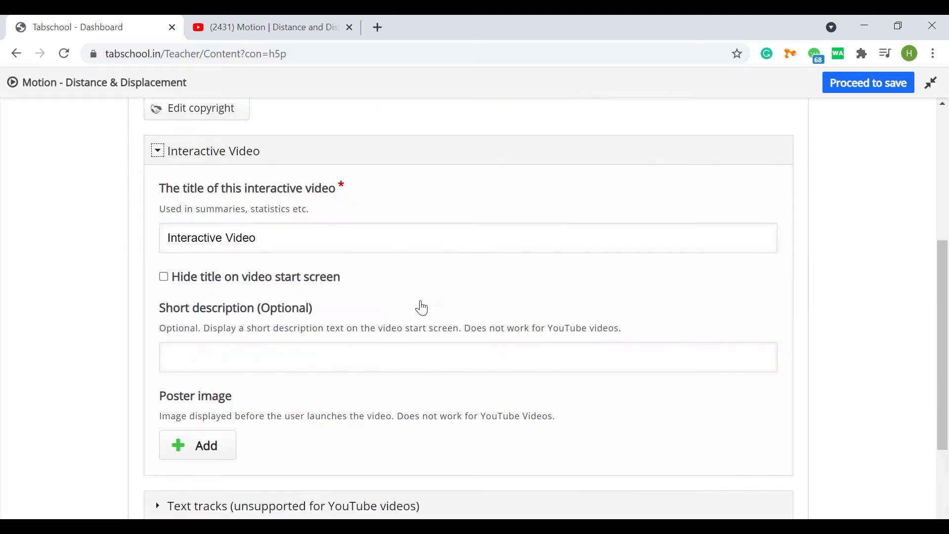
{"action": "scroll", "coordinate": [333, 235], "scroll_direction": "up", "scroll_amount": 5}
{"action": "left_click_drag", "start_coordinate": [320, 165], "coordinate": [57, 178]}
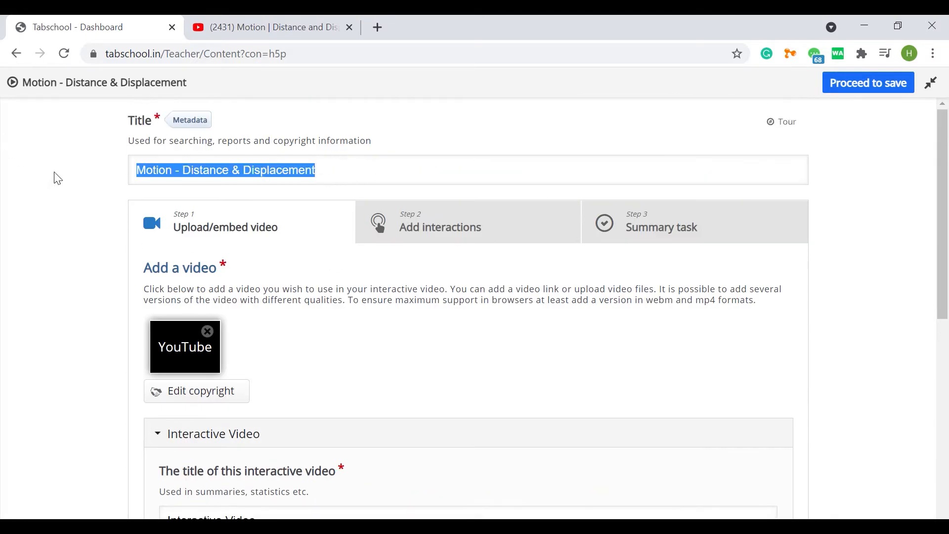
{"action": "scroll", "coordinate": [316, 312], "scroll_direction": "down", "scroll_amount": 4}
{"action": "left_click_drag", "start_coordinate": [312, 308], "coordinate": [50, 275]}
{"action": "key", "text": "ctrl+v"}
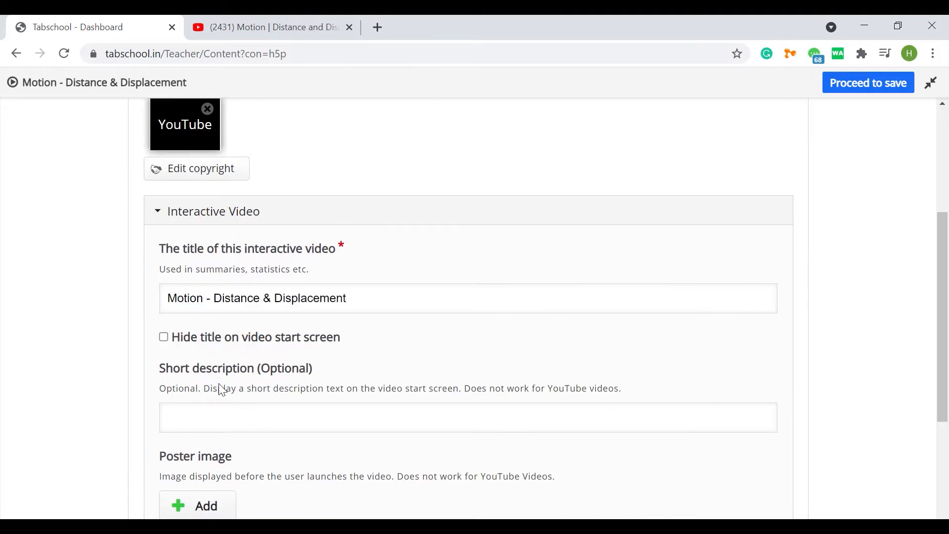
- Check the short description and poster image options, and collapse the interactive video's details
{"action": "left_click", "coordinate": [255, 405]}
{"action": "scroll", "coordinate": [332, 399], "scroll_direction": "down", "scroll_amount": 3}
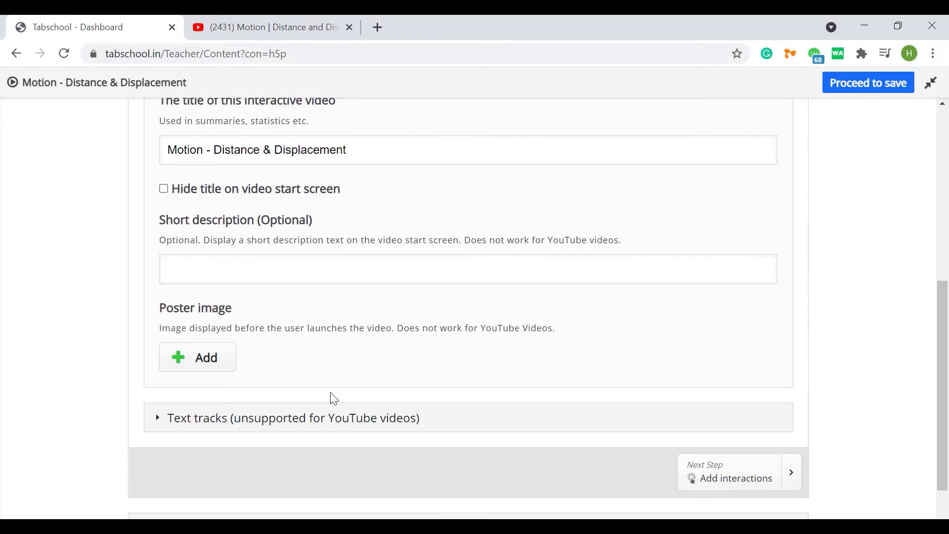
{"action": "scroll", "coordinate": [197, 324], "scroll_direction": "up", "scroll_amount": 6}
{"action": "left_click", "coordinate": [170, 359]}
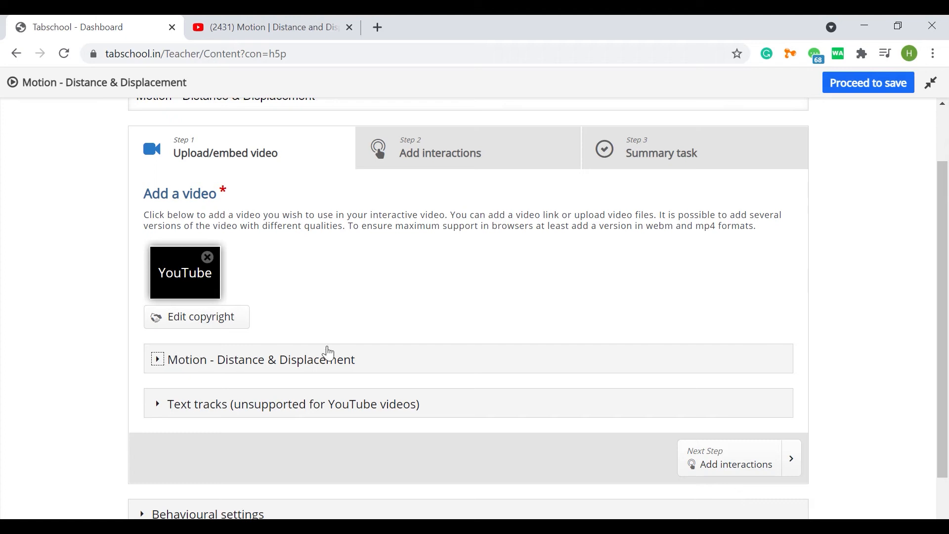
- Proceed to the Add interactions stage for the embedded video
{"action": "left_click", "coordinate": [428, 155]}
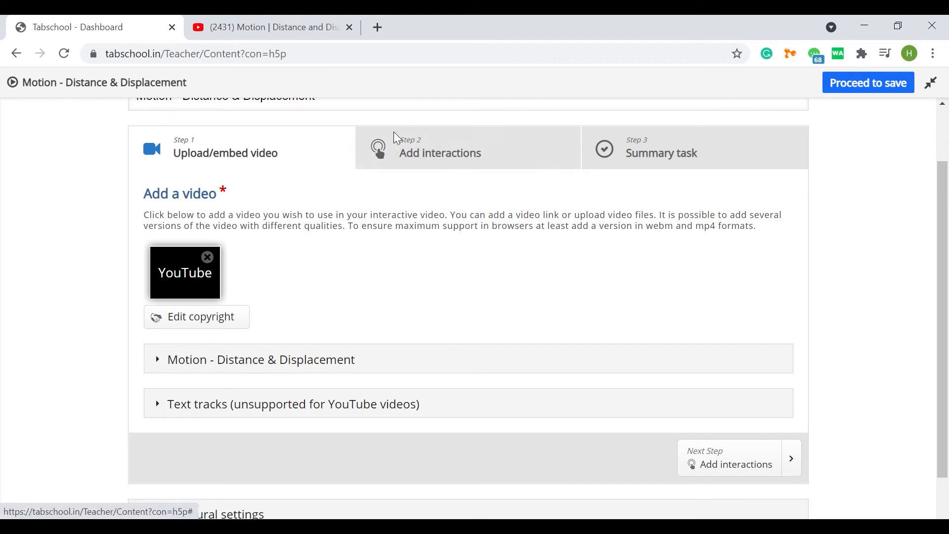
{"action": "left_click", "coordinate": [735, 467]}
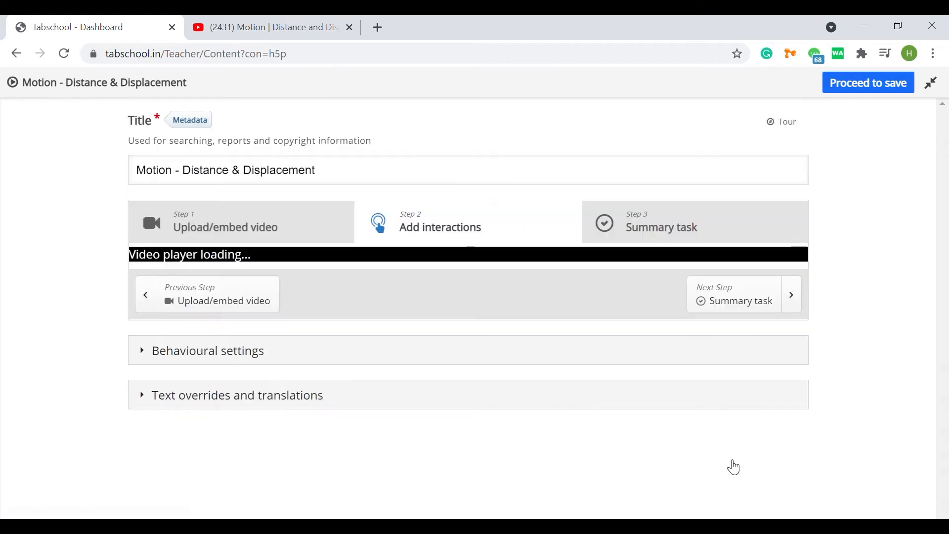
{"action": "mouse_move", "coordinate": [944, 180]}
{"action": "left_mouse_down"}
{"action": "mouse_move", "coordinate": [941, 258]}
{"action": "mouse_move", "coordinate": [944, 195]}
{"action": "left_mouse_up"}
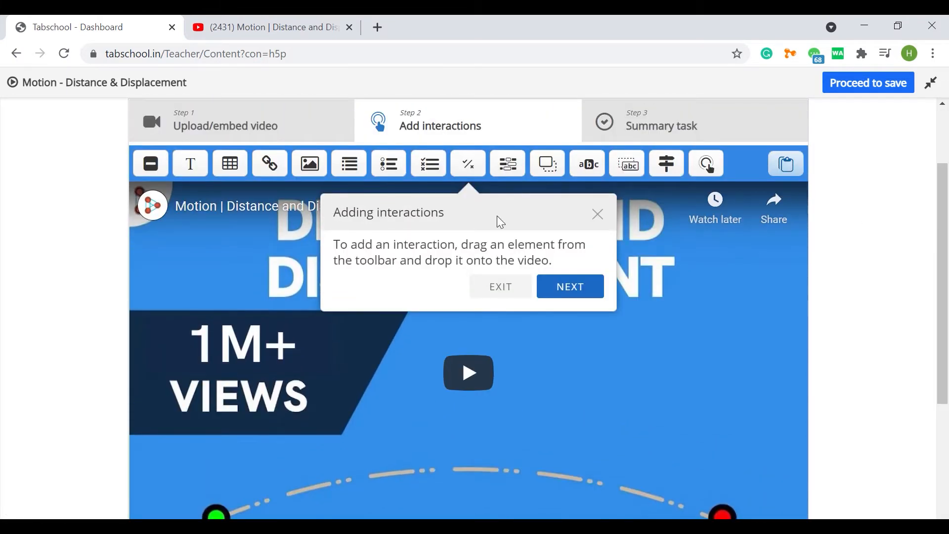
- Go through the guided tour on adding interactions, editing them and using bookmarks to its end
{"action": "left_click", "coordinate": [583, 300]}
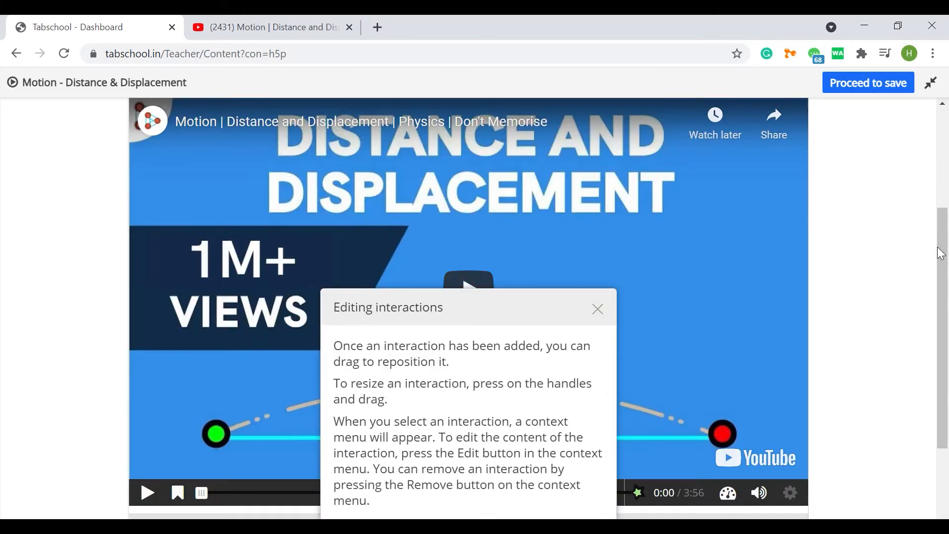
{"action": "scroll", "coordinate": [938, 258], "scroll_direction": "down", "scroll_amount": 1}
{"action": "left_click", "coordinate": [558, 455]}
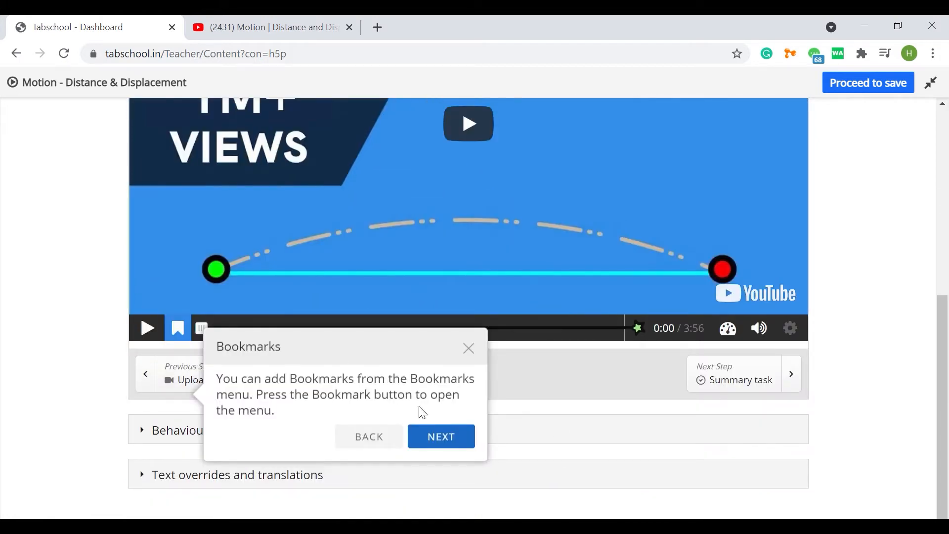
{"action": "left_click", "coordinate": [455, 440]}
{"action": "left_click", "coordinate": [442, 439]}
{"action": "left_click", "coordinate": [572, 383]}
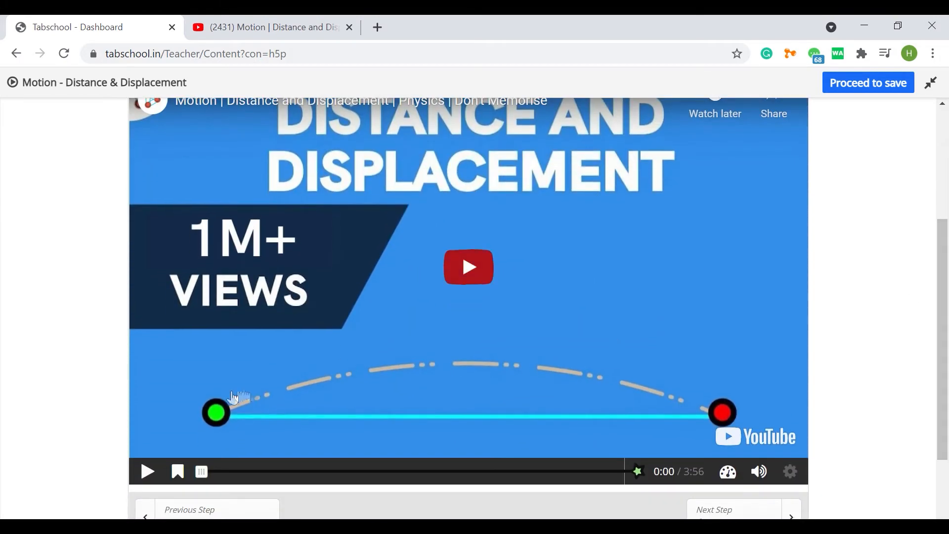
- Play the video briefly and pause it, and look through its playback rate, caption and other player settings
{"action": "left_click", "coordinate": [146, 471]}
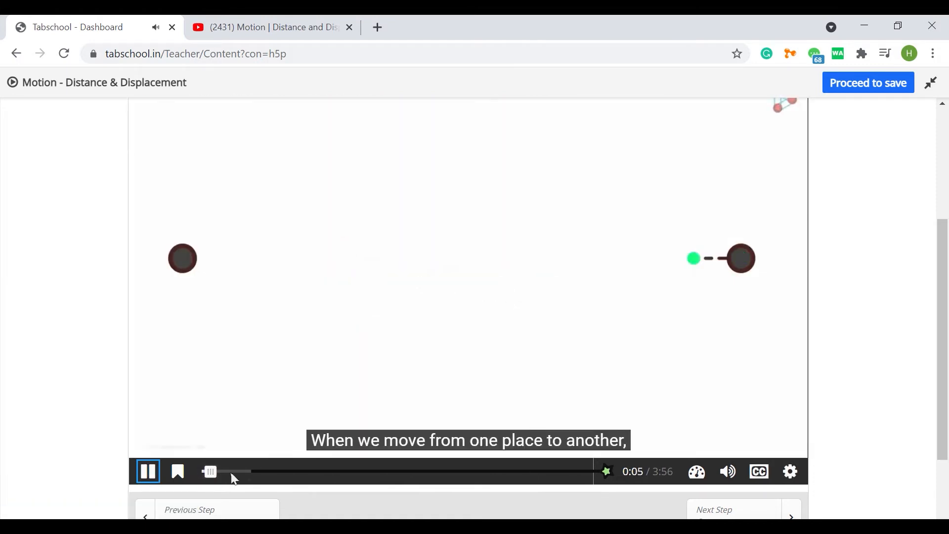
{"action": "left_click", "coordinate": [148, 471]}
{"action": "left_click", "coordinate": [697, 472]}
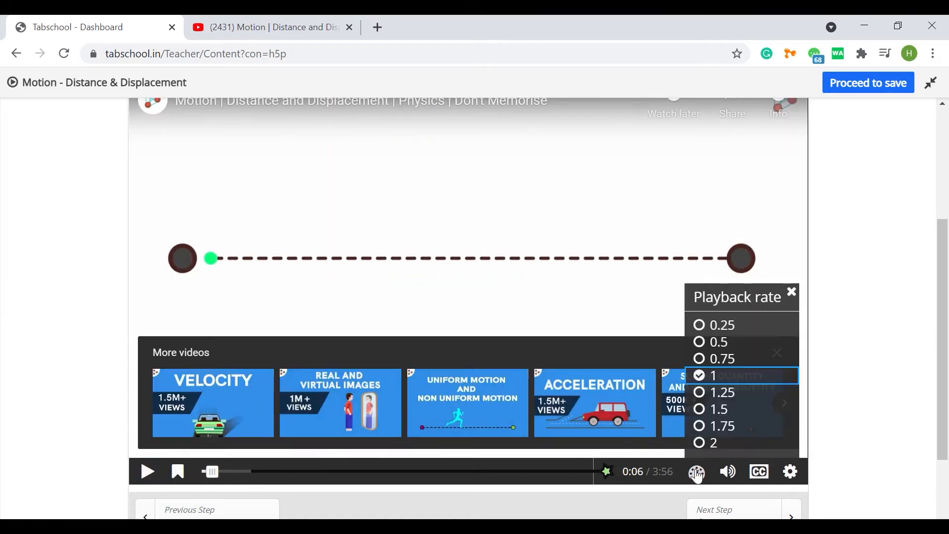
{"action": "left_click", "coordinate": [722, 383]}
{"action": "left_click", "coordinate": [760, 471]}
{"action": "left_click", "coordinate": [787, 473]}
{"action": "left_click", "coordinate": [787, 473]}
{"action": "scroll", "coordinate": [665, 353], "scroll_direction": "up", "scroll_amount": 1}
{"action": "scroll", "coordinate": [482, 314], "scroll_direction": "down", "scroll_amount": 2}
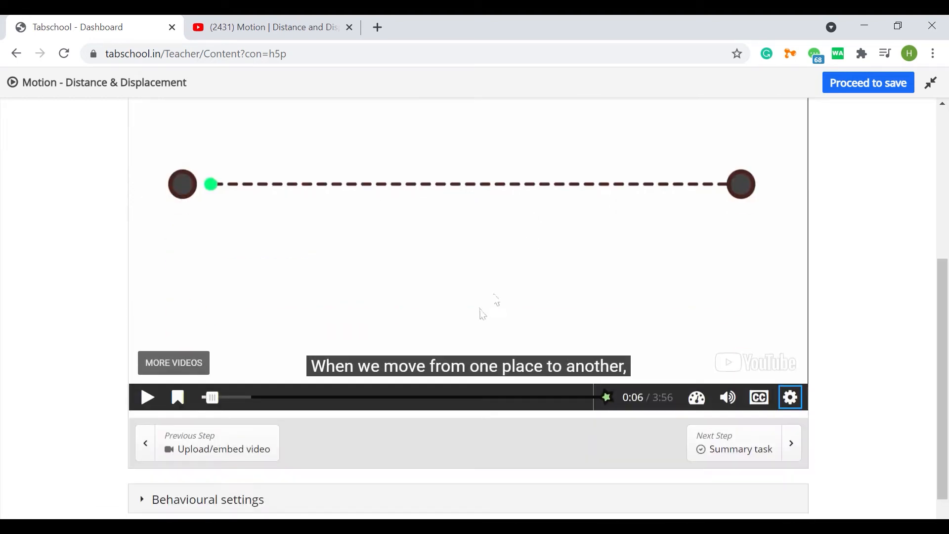
{"action": "scroll", "coordinate": [478, 287], "scroll_direction": "up", "scroll_amount": 3}
{"action": "scroll", "coordinate": [578, 302], "scroll_direction": "down", "scroll_amount": 2}
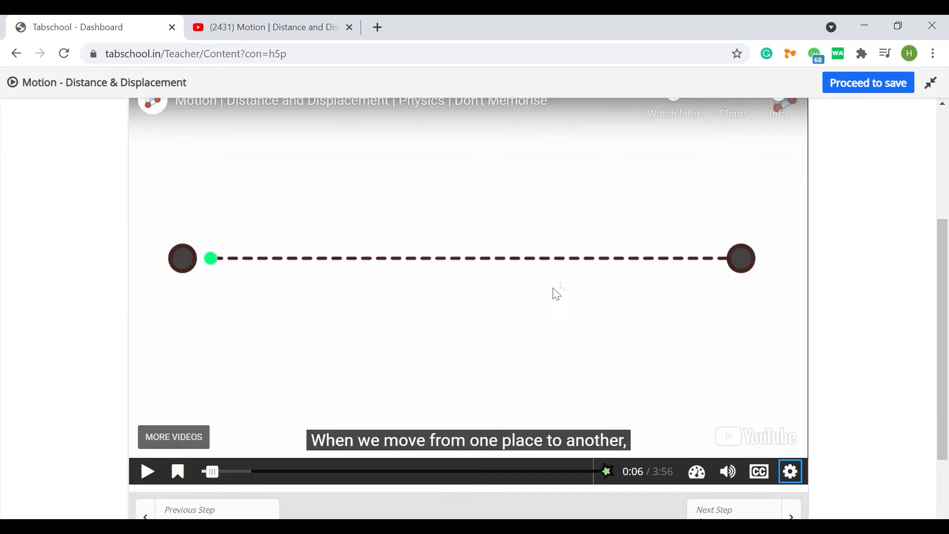
- Advance the video playback to about 1:10 and pause it there
{"action": "left_click", "coordinate": [148, 472]}
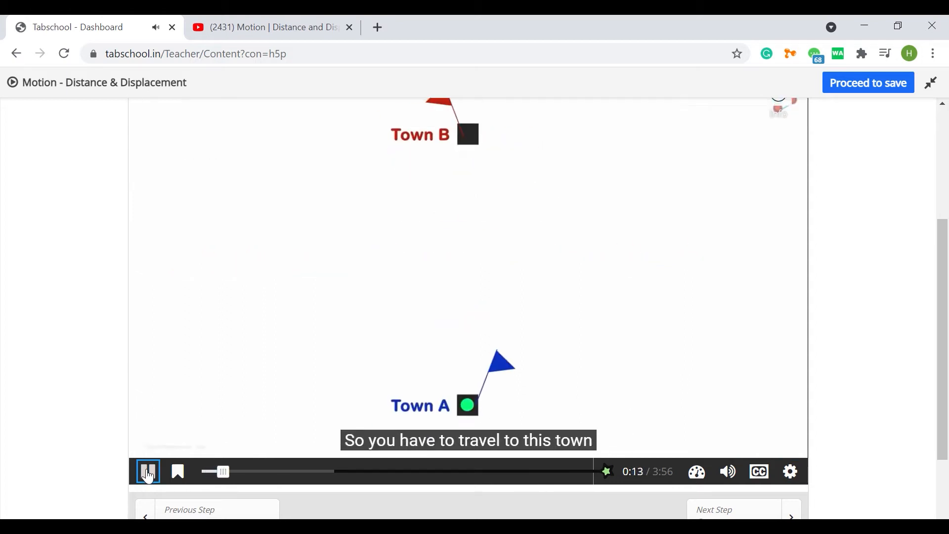
{"action": "left_click_drag", "start_coordinate": [942, 341], "coordinate": [943, 336]}
{"action": "left_click_drag", "start_coordinate": [234, 481], "coordinate": [314, 488]}
{"action": "left_click", "coordinate": [147, 480]}
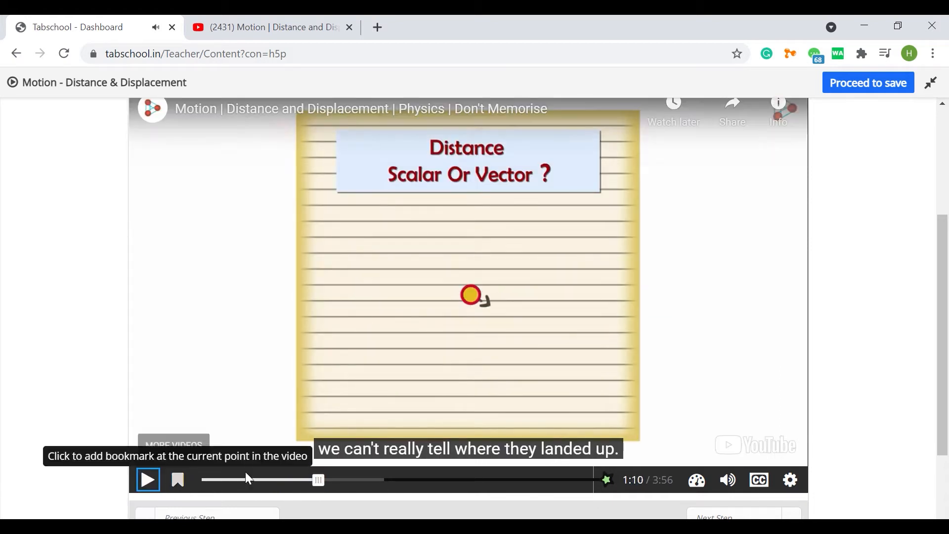
- Add a True/False question at 1:10 that pauses the video, with its display time ending at 1:11.452
{"action": "scroll", "coordinate": [526, 318], "scroll_direction": "up", "scroll_amount": 2}
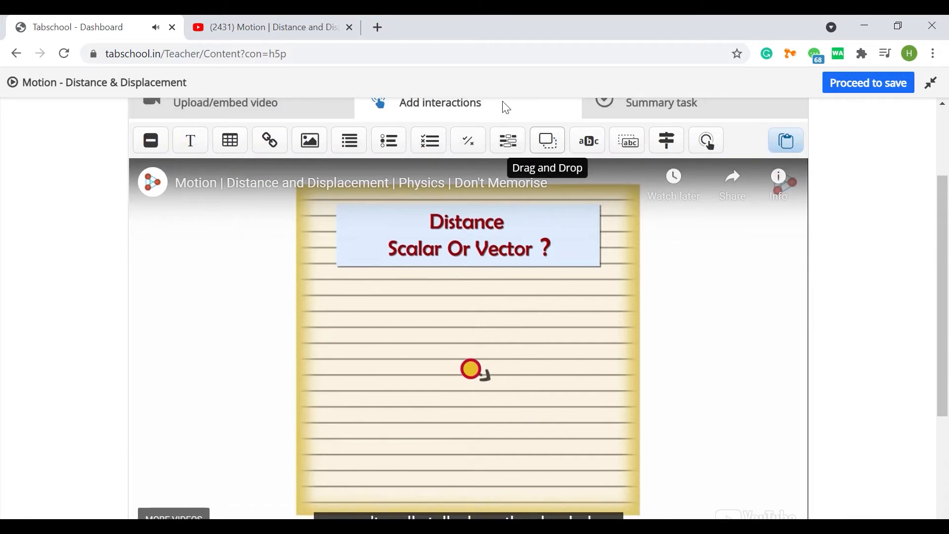
{"action": "left_click", "coordinate": [466, 145]}
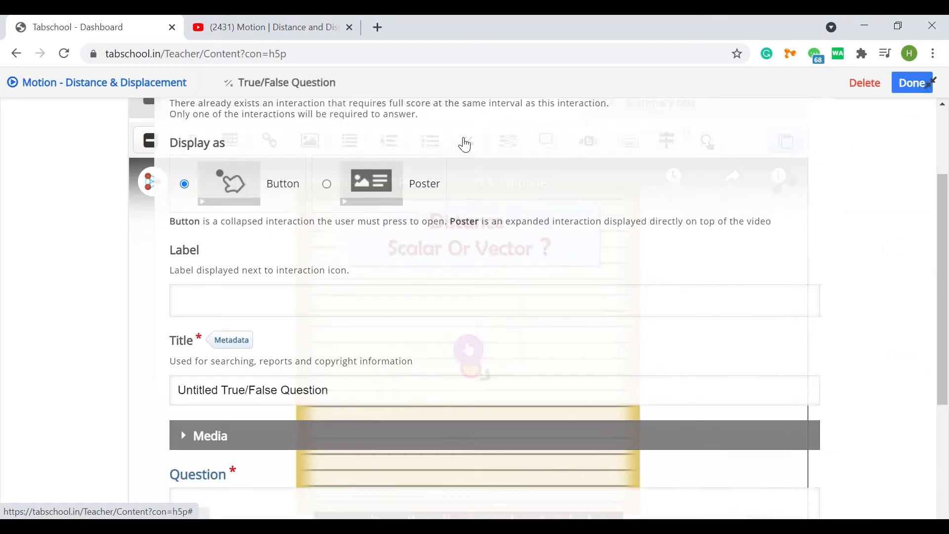
{"action": "scroll", "coordinate": [274, 184], "scroll_direction": "up", "scroll_amount": 3}
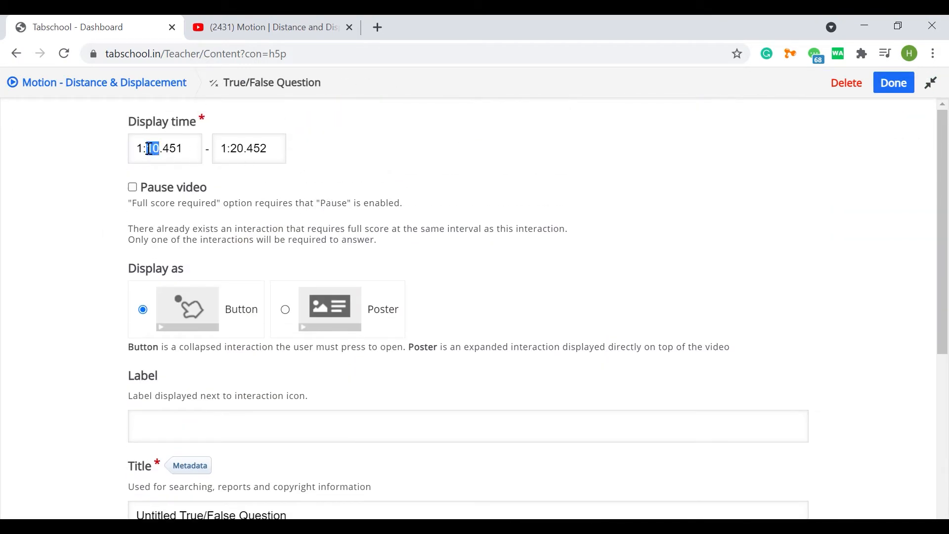
{"action": "left_click_drag", "start_coordinate": [244, 149], "coordinate": [236, 149]}
{"action": "type", "text": "11"}
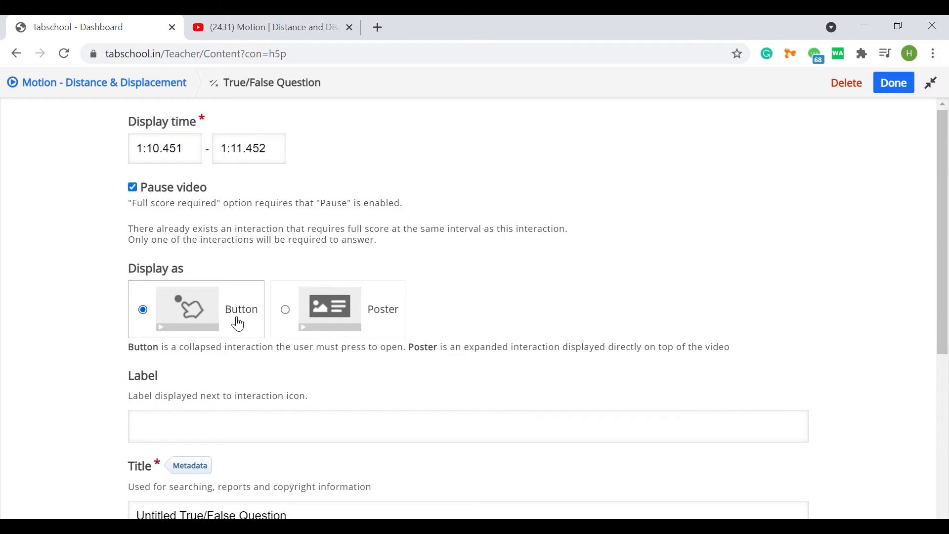
- Label the True/False interaction "Revision Question", keeping it displayed as a button
{"action": "scroll", "coordinate": [233, 351], "scroll_direction": "down", "scroll_amount": 3}
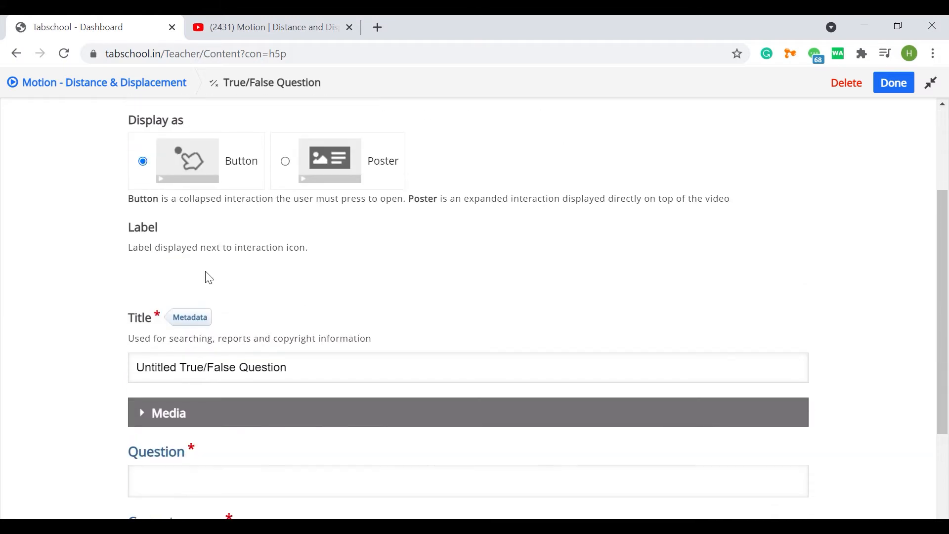
{"action": "left_click", "coordinate": [209, 278]}
{"action": "type", "text": "Revision Questio"}
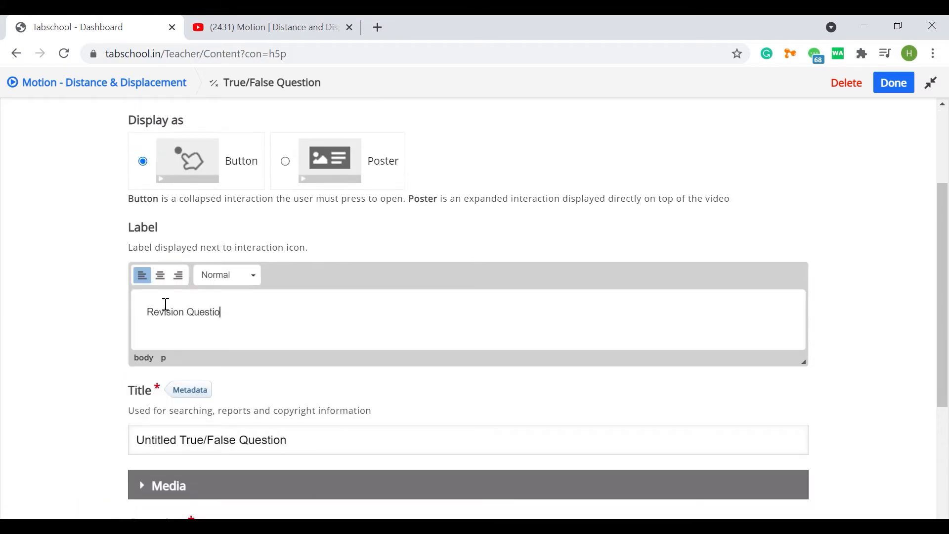
{"action": "type", "text": "n"}
- Title the interaction "True/False Question" and enter the question "1 km is equal to 1000 meters" with True as the correct answer
{"action": "scroll", "coordinate": [163, 356], "scroll_direction": "down", "scroll_amount": 3}
{"action": "left_click", "coordinate": [179, 384]}
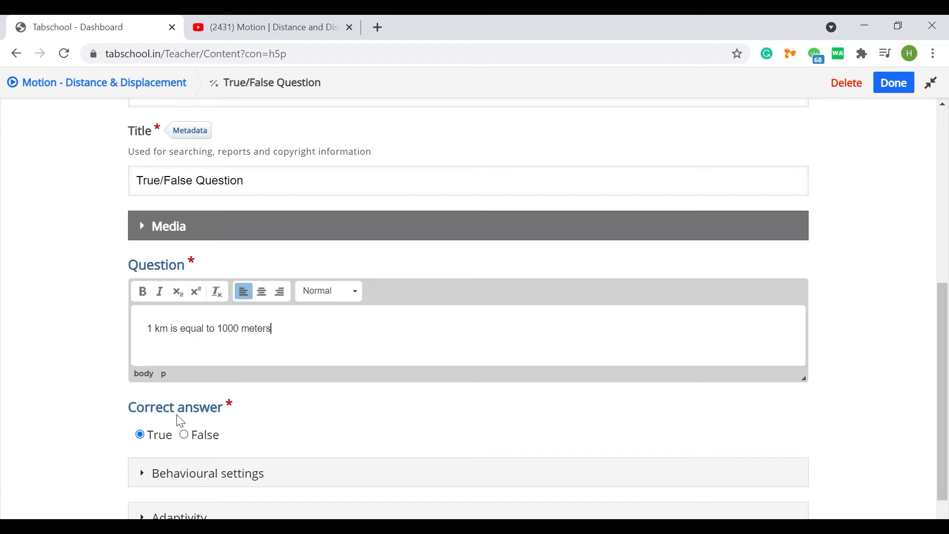
{"action": "scroll", "coordinate": [183, 406], "scroll_direction": "down", "scroll_amount": 2}
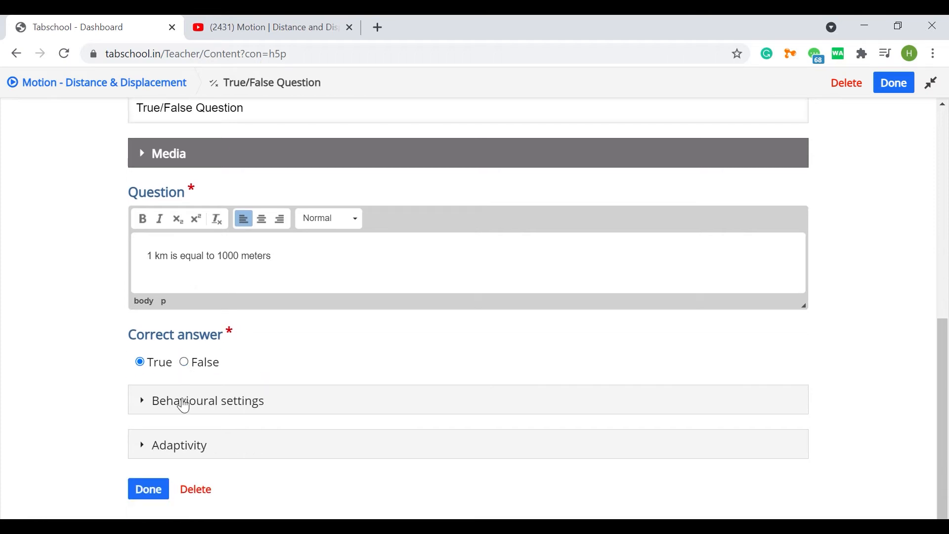
- Disable the Retry and Show Solution buttons in the question's behavioural settings and review the remaining options
{"action": "left_click", "coordinate": [179, 400]}
{"action": "scroll", "coordinate": [180, 346], "scroll_direction": "down", "scroll_amount": 3}
{"action": "left_click", "coordinate": [181, 296]}
{"action": "left_click", "coordinate": [181, 348]}
{"action": "scroll", "coordinate": [275, 263], "scroll_direction": "down", "scroll_amount": 3}
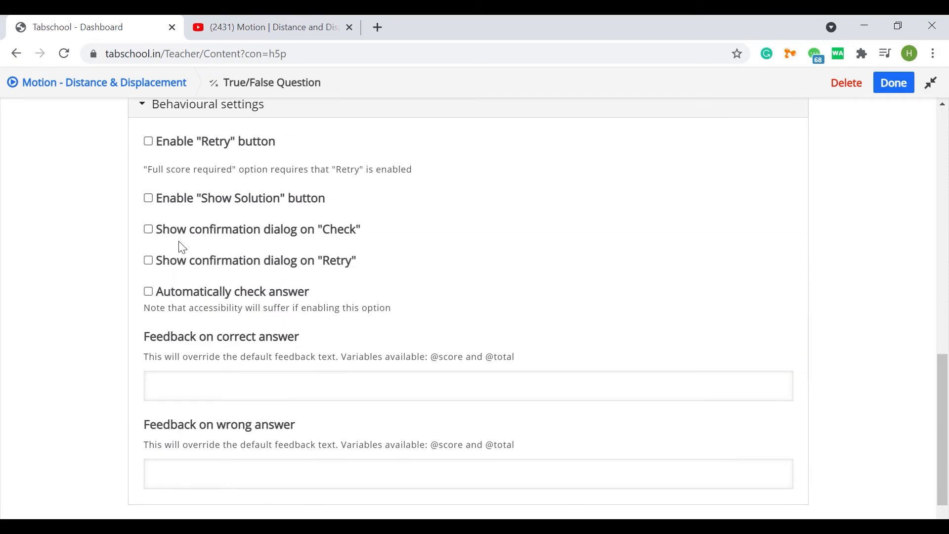
{"action": "scroll", "coordinate": [420, 420], "scroll_direction": "down", "scroll_amount": 2}
{"action": "scroll", "coordinate": [437, 339], "scroll_direction": "up", "scroll_amount": 4}
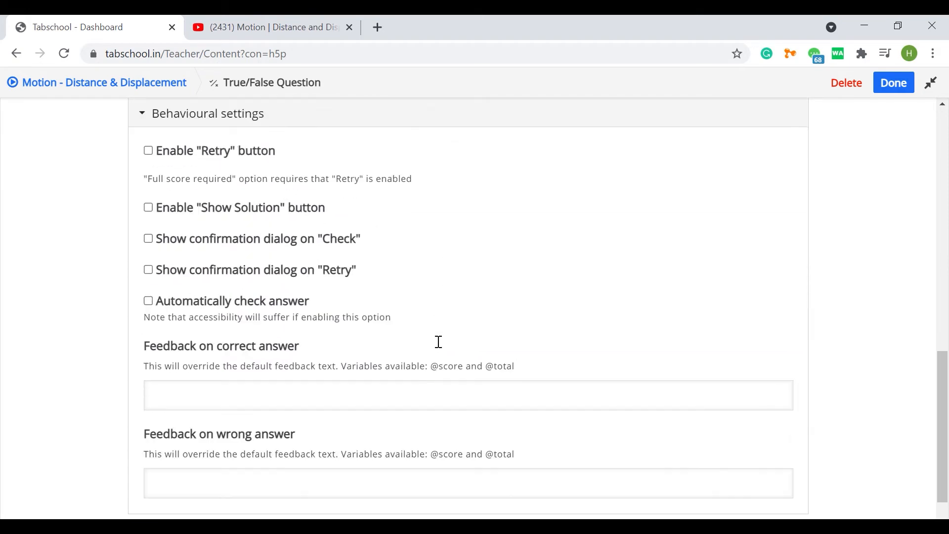
{"action": "scroll", "coordinate": [328, 356], "scroll_direction": "down", "scroll_amount": 2}
{"action": "scroll", "coordinate": [297, 361], "scroll_direction": "down", "scroll_amount": 3}
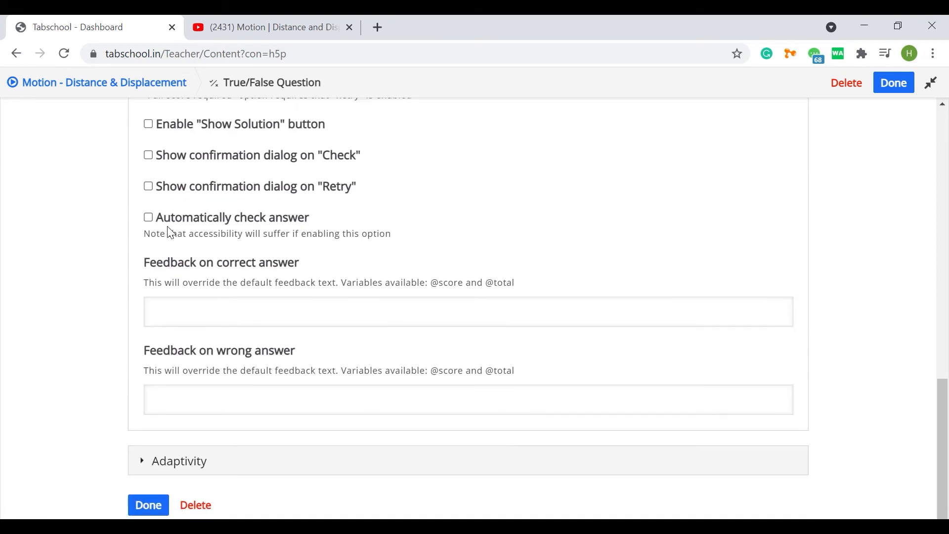
- Finish the True/False question and move its Revision Question button to the upper-left area of the video frame
{"action": "scroll", "coordinate": [790, 173], "scroll_direction": "up", "scroll_amount": 3}
{"action": "left_click", "coordinate": [893, 83]}
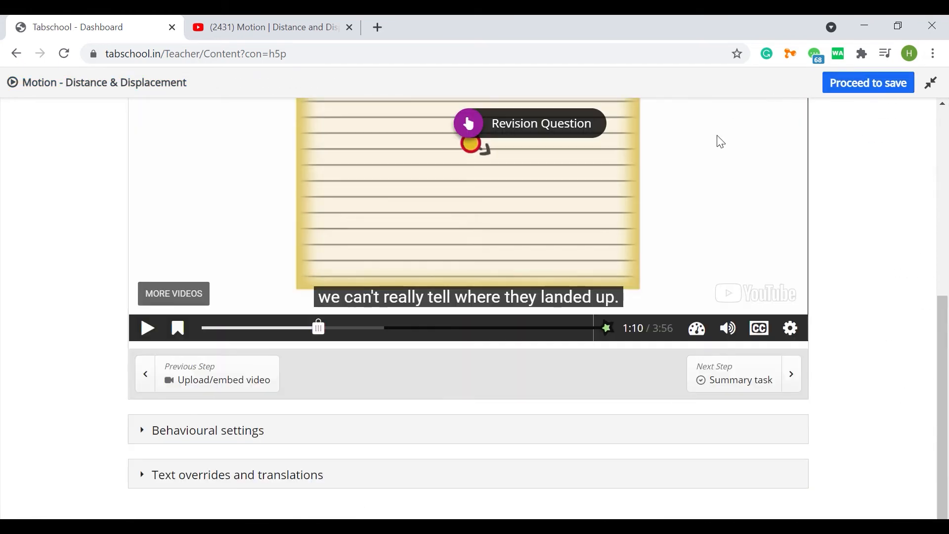
{"action": "left_click_drag", "start_coordinate": [461, 272], "coordinate": [171, 184]}
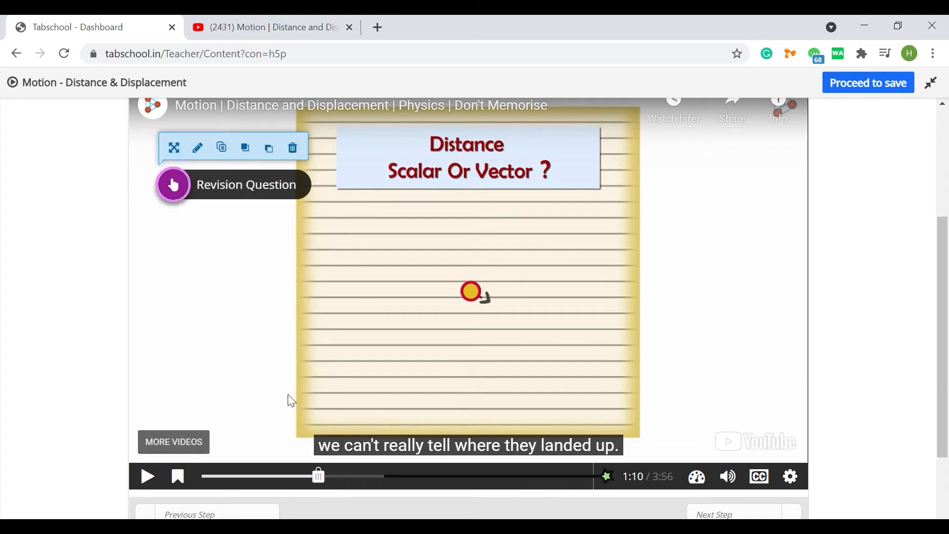
- Play the video, skip ahead to the taxi question and pause at about 3:27
{"action": "left_click", "coordinate": [147, 476]}
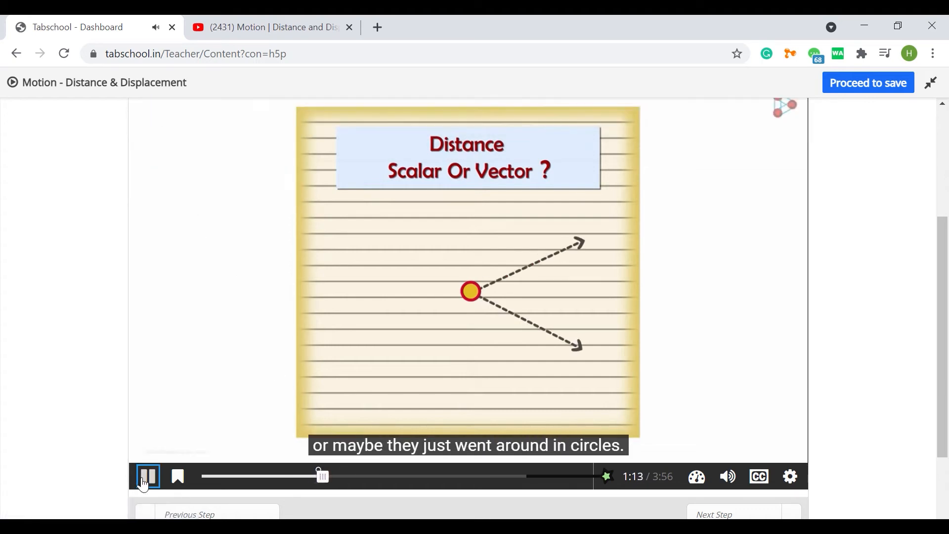
{"action": "left_click_drag", "start_coordinate": [335, 487], "coordinate": [529, 478]}
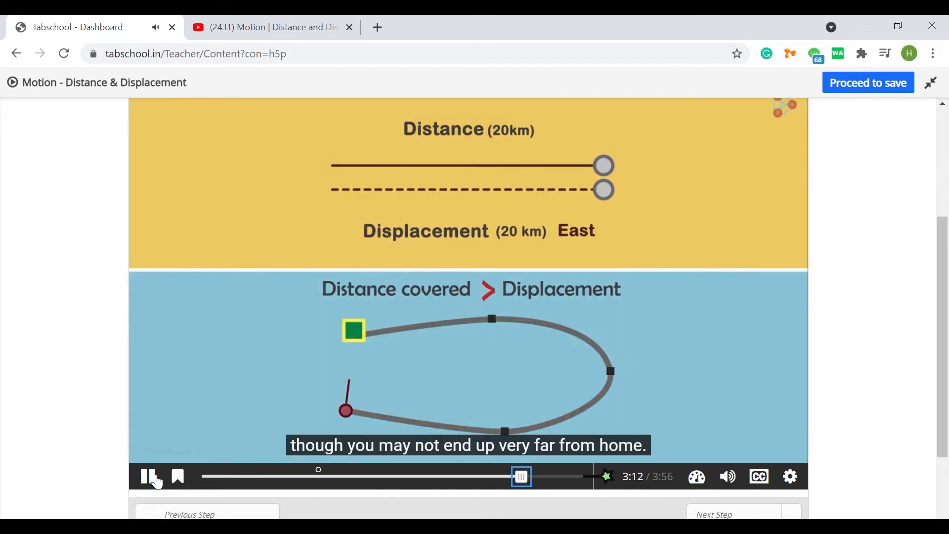
{"action": "left_click", "coordinate": [150, 479]}
{"action": "left_click", "coordinate": [149, 478]}
{"action": "left_click", "coordinate": [150, 477]}
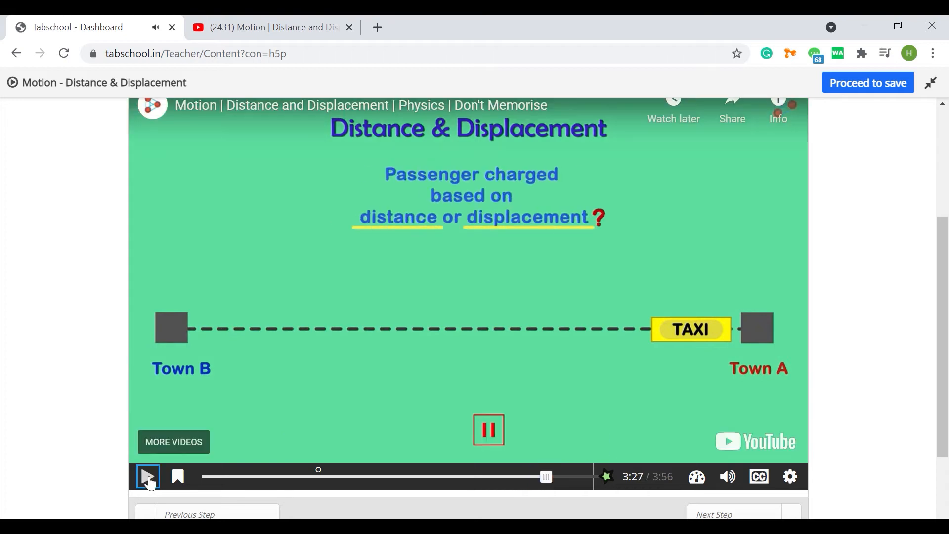
- Add a Single Choice Set at 3:27 displayed as a poster that pauses the video, with its display time ending at 3:28.794
{"action": "scroll", "coordinate": [442, 311], "scroll_direction": "up", "scroll_amount": 3}
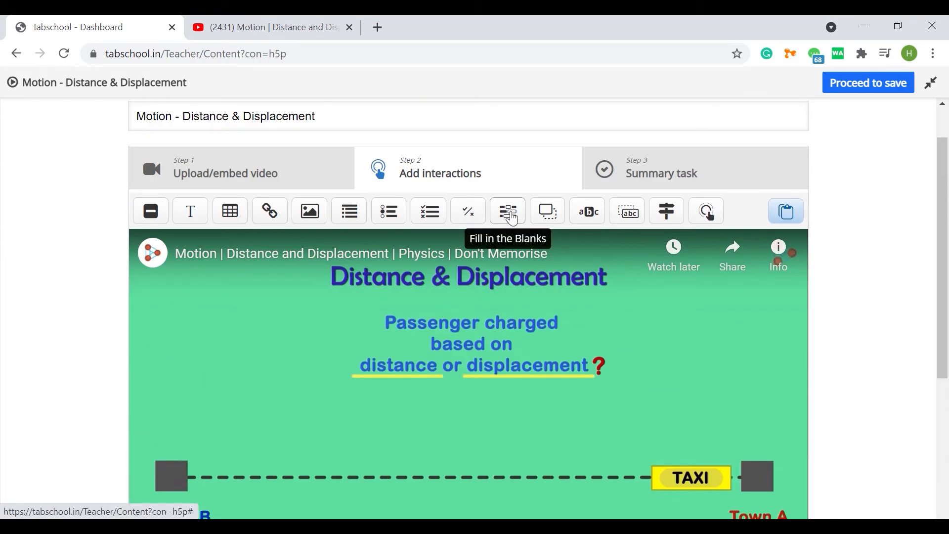
{"action": "left_click", "coordinate": [389, 211]}
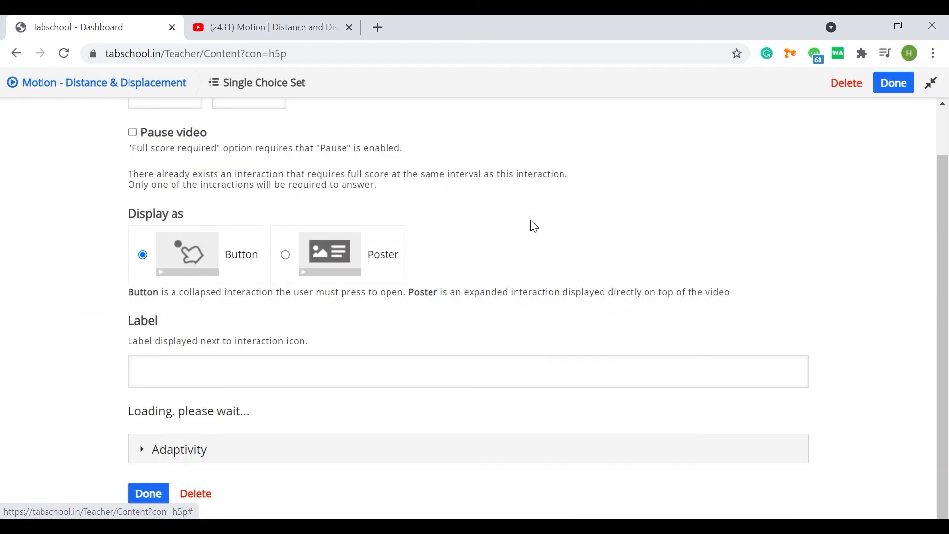
{"action": "left_click", "coordinate": [285, 255]}
{"action": "scroll", "coordinate": [377, 227], "scroll_direction": "up", "scroll_amount": 1}
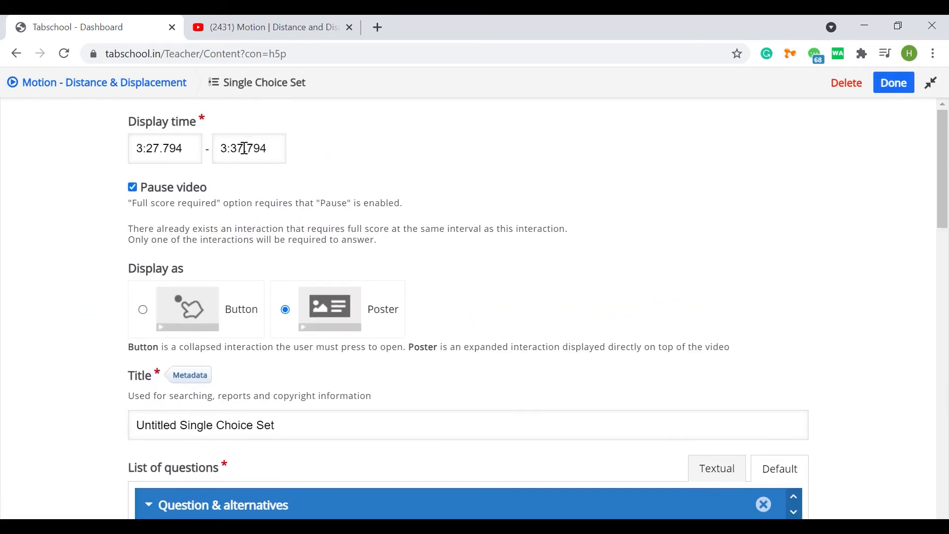
{"action": "type", "text": "28"}
- Title the interaction "Single Choice Set" and enter the question "How are you charged when you travel by taxi"
{"action": "scroll", "coordinate": [444, 181], "scroll_direction": "down", "scroll_amount": 3}
{"action": "left_click_drag", "start_coordinate": [181, 202], "coordinate": [62, 191]}
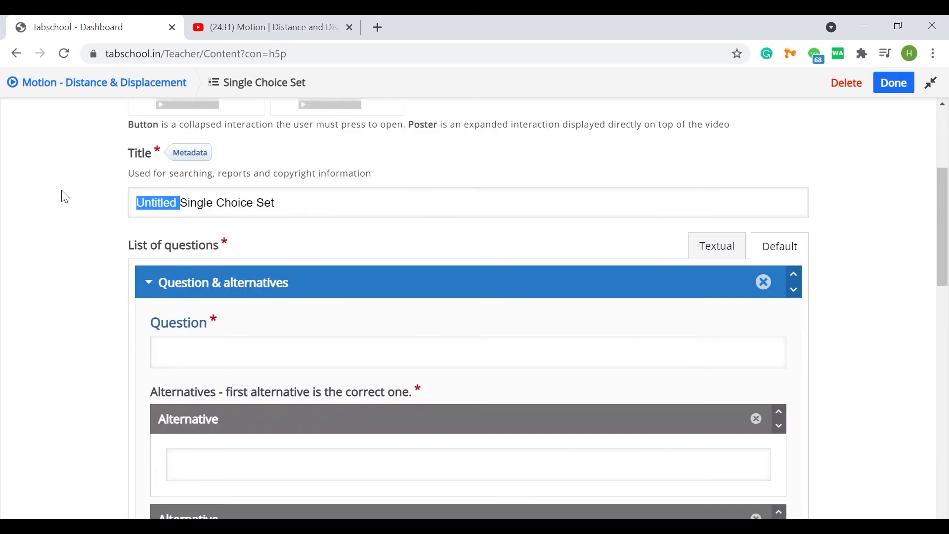
{"action": "key", "text": "BackSpace"}
{"action": "scroll", "coordinate": [206, 269], "scroll_direction": "down", "scroll_amount": 2}
{"action": "left_click", "coordinate": [212, 206]}
{"action": "type", "text": "How are you charged whe"}
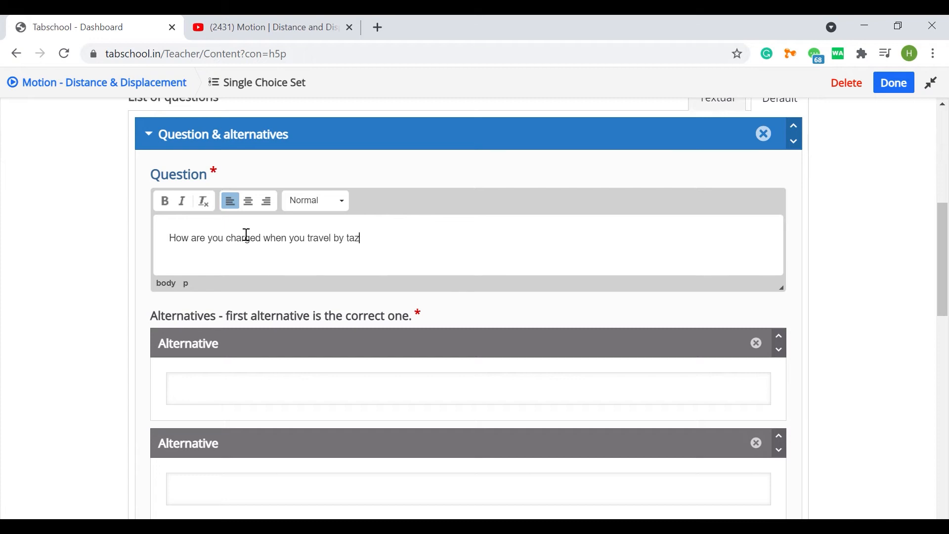
{"action": "type", "text": "n you travel by ta"}
- Enter "Distance" as the first, correct alternative and "Displacement" as the second
{"action": "scroll", "coordinate": [217, 272], "scroll_direction": "down", "scroll_amount": 3}
{"action": "left_click", "coordinate": [209, 243]}
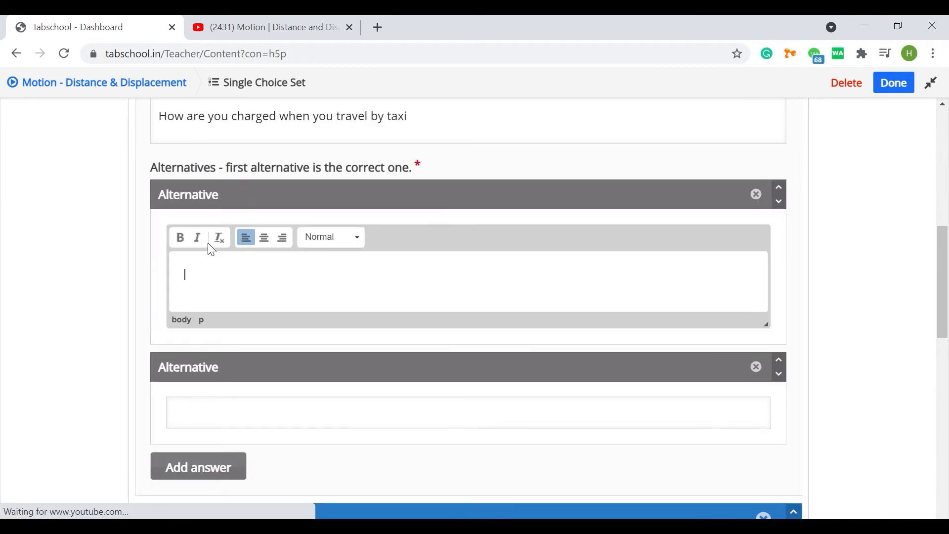
{"action": "type", "text": "D"}
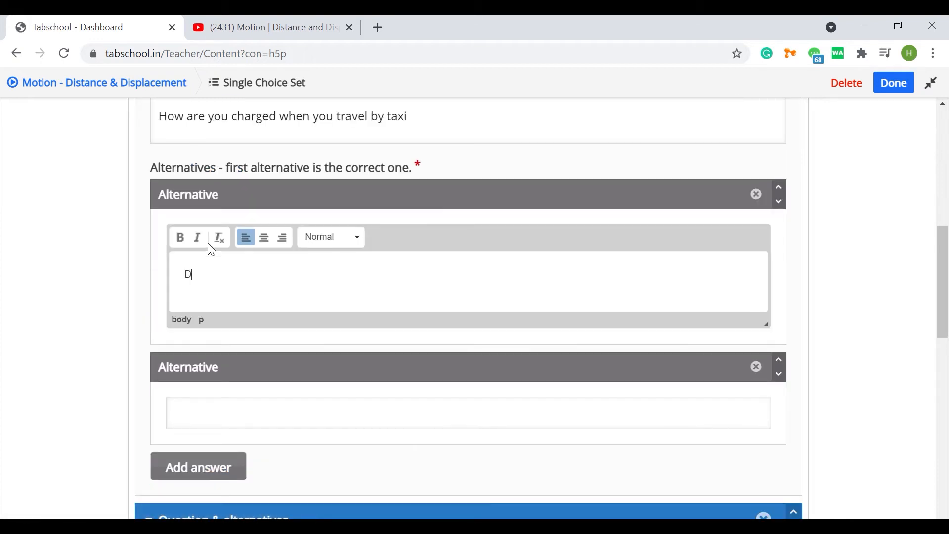
{"action": "type", "text": "istance"}
{"action": "left_click", "coordinate": [222, 402]}
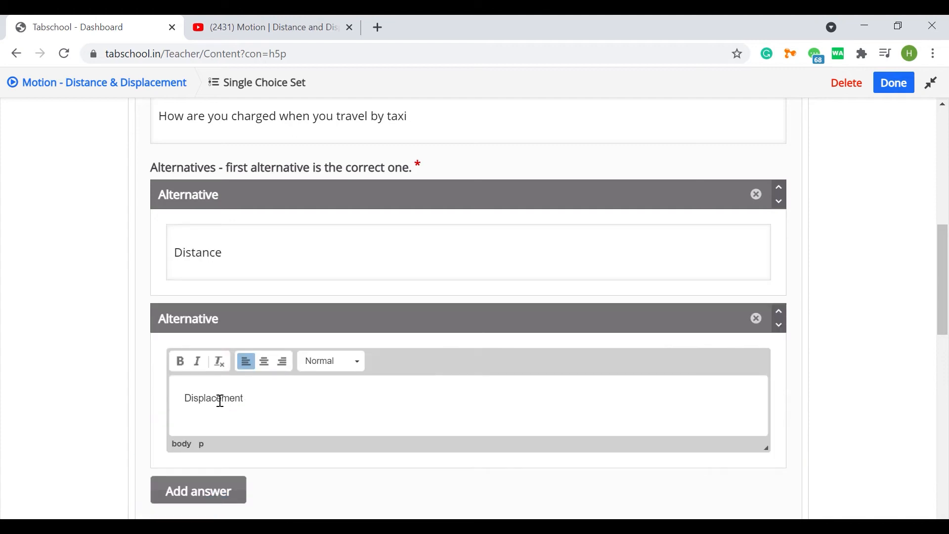
- Remove the empty second question and set the overall feedback for the 0–100 % score range to "Good!"
{"action": "scroll", "coordinate": [220, 400], "scroll_direction": "down", "scroll_amount": 5}
{"action": "left_click", "coordinate": [762, 321]}
{"action": "left_click", "coordinate": [565, 219]}
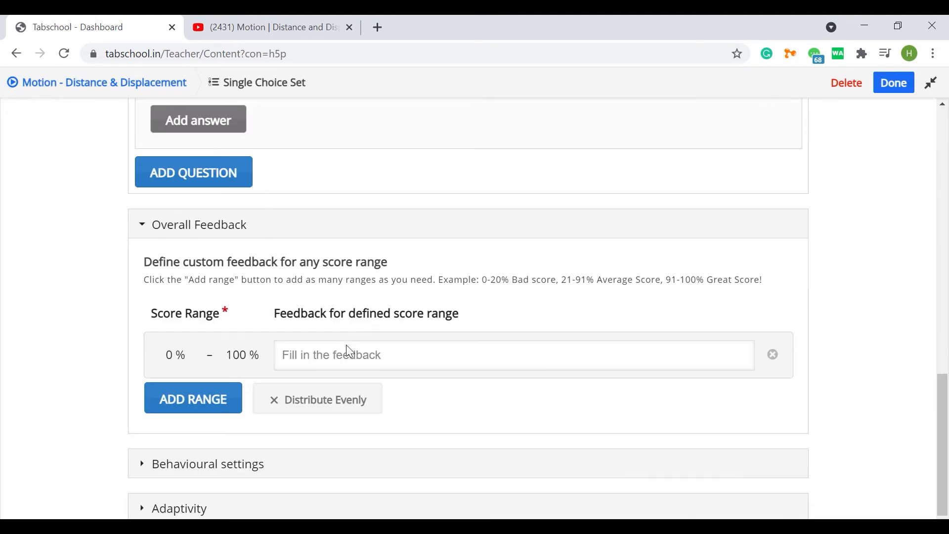
{"action": "left_click", "coordinate": [357, 361]}
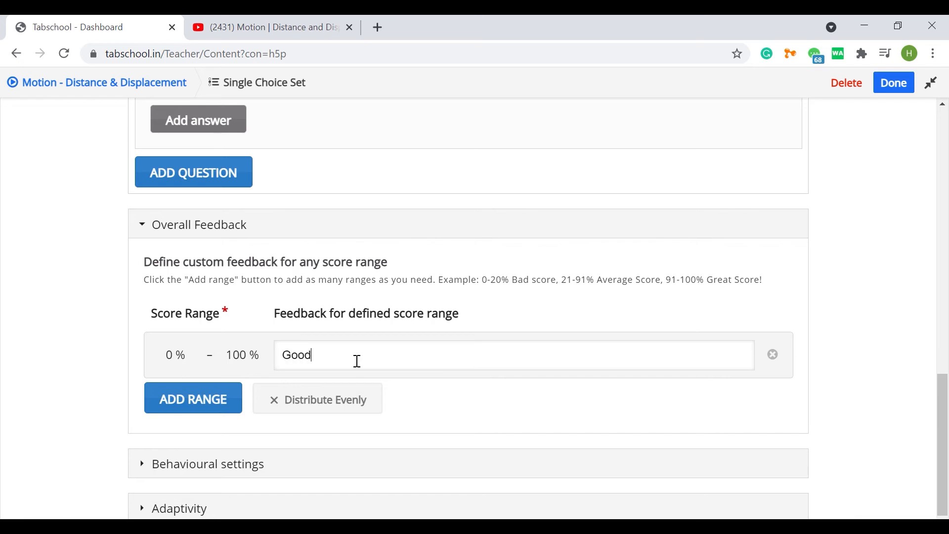
- Review the choice set's behavioural settings, turn off its show solution button and finish the interaction
{"action": "scroll", "coordinate": [181, 403], "scroll_direction": "down", "scroll_amount": 3}
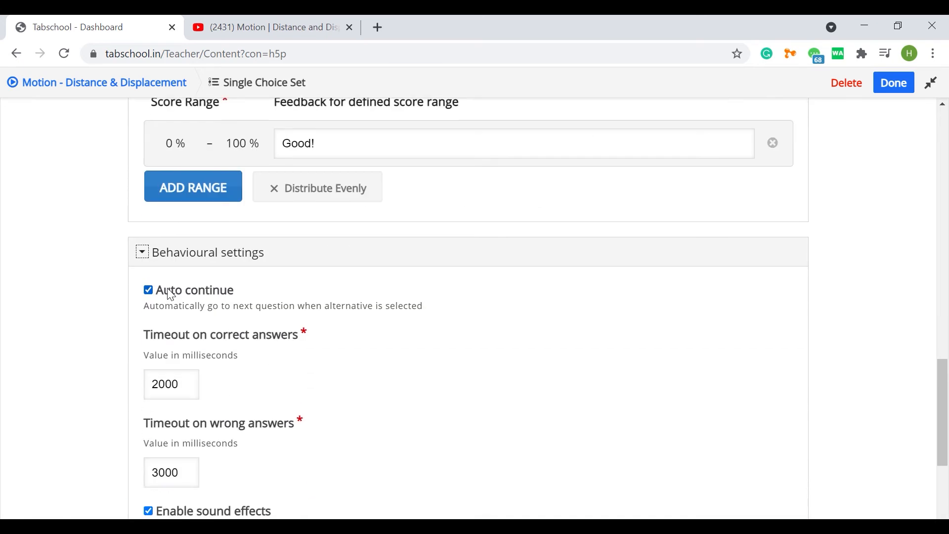
{"action": "double_click", "coordinate": [177, 478]}
{"action": "scroll", "coordinate": [176, 371], "scroll_direction": "down", "scroll_amount": 3}
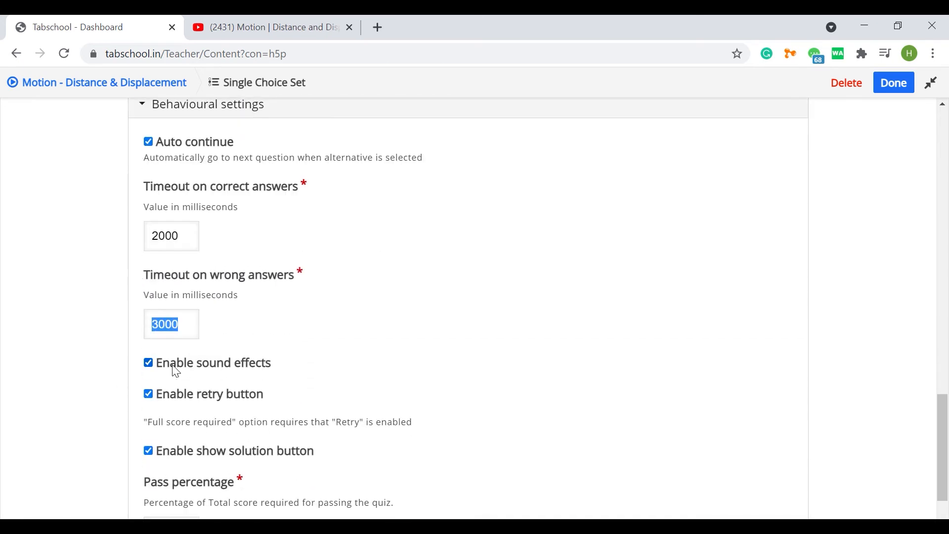
{"action": "left_click", "coordinate": [162, 450]}
{"action": "scroll", "coordinate": [247, 450], "scroll_direction": "down", "scroll_amount": 3}
{"action": "scroll", "coordinate": [559, 354], "scroll_direction": "up", "scroll_amount": 12}
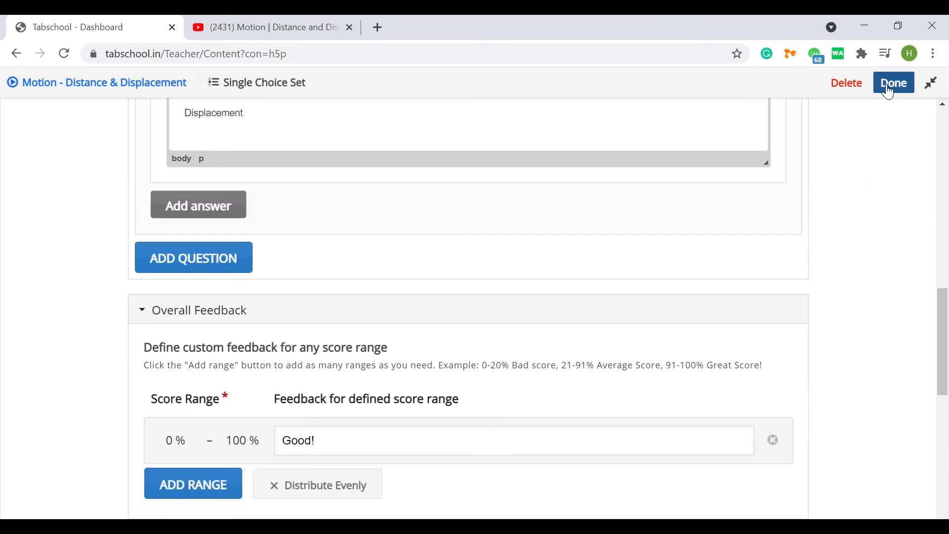
{"action": "left_click", "coordinate": [888, 90]}
- Move the taxi question poster to the lower part of the video and widen it to nearly the full frame width
{"action": "scroll", "coordinate": [639, 204], "scroll_direction": "up", "scroll_amount": 1}
{"action": "left_click_drag", "start_coordinate": [568, 264], "coordinate": [247, 295]}
{"action": "left_click_drag", "start_coordinate": [305, 299], "coordinate": [798, 302]}
{"action": "mouse_move", "coordinate": [467, 214]}
{"action": "left_mouse_down"}
{"action": "mouse_move", "coordinate": [478, 185]}
{"action": "mouse_move", "coordinate": [477, 214]}
{"action": "left_mouse_up"}
{"action": "left_click_drag", "start_coordinate": [796, 300], "coordinate": [803, 300]}
{"action": "scroll", "coordinate": [643, 167], "scroll_direction": "up", "scroll_amount": 3}
{"action": "scroll", "coordinate": [509, 393], "scroll_direction": "down", "scroll_amount": 3}
{"action": "scroll", "coordinate": [311, 221], "scroll_direction": "up", "scroll_amount": 4}
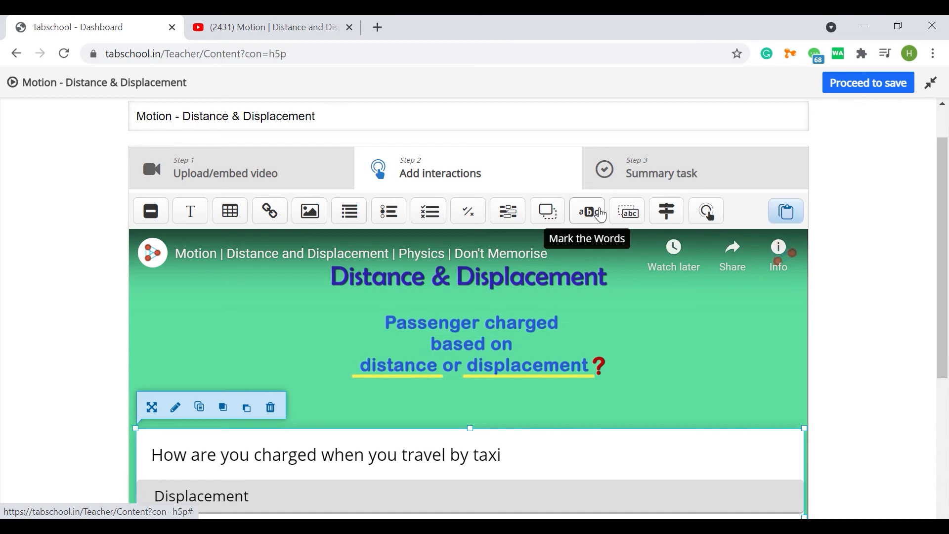
- Proceed to the Summary task stage, dismiss its guide message and title the task "Summary"
{"action": "scroll", "coordinate": [283, 331], "scroll_direction": "down", "scroll_amount": 15}
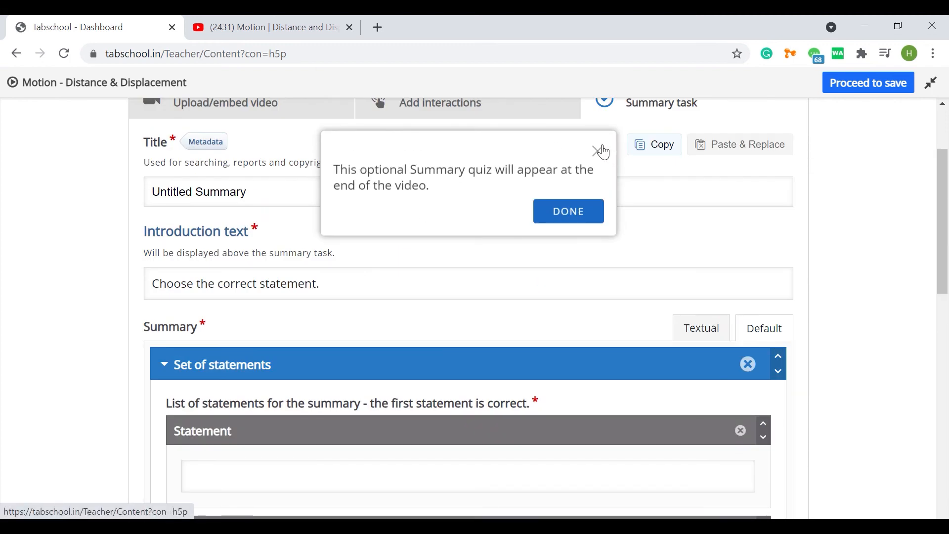
{"action": "left_click", "coordinate": [601, 149]}
{"action": "key", "text": "BackSpace"}
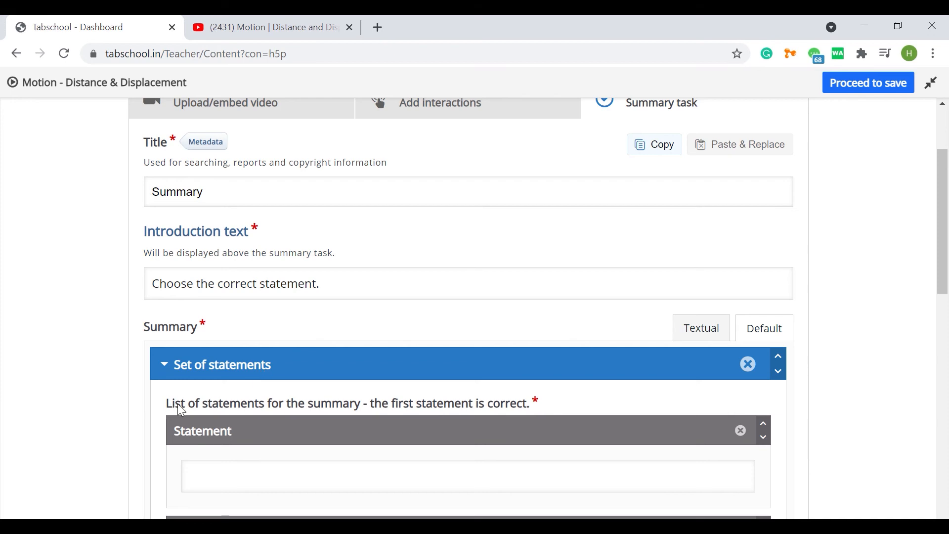
{"action": "scroll", "coordinate": [489, 380], "scroll_direction": "down", "scroll_amount": 5}
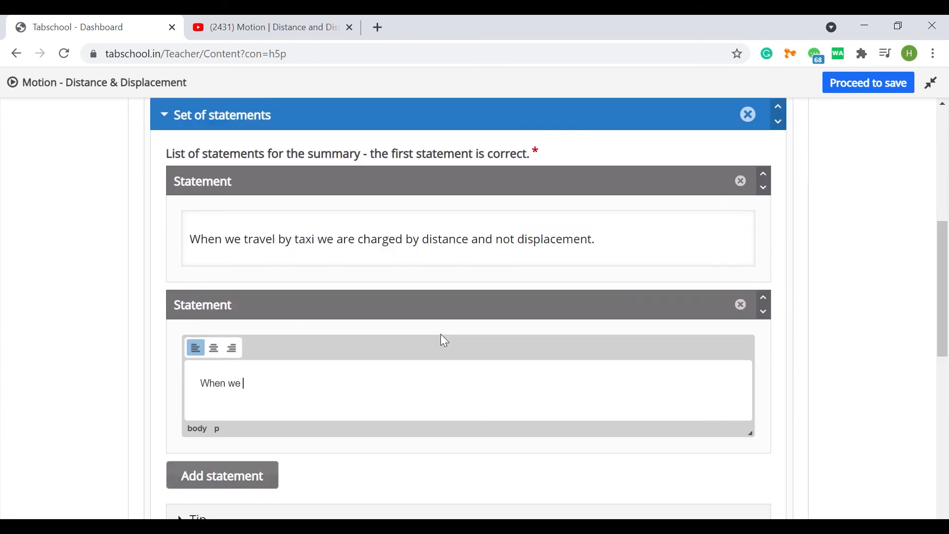
{"action": "type", "text": "xi"}
{"action": "left_click", "coordinate": [420, 242]}
{"action": "left_click", "coordinate": [282, 408]}
{"action": "key", "text": "ctrl+a"}
{"action": "key", "text": "BackSpace"}
- Set the first, correct summary statement to "When we travel by taxi, we are charged by the distance that we have travelled."
{"action": "left_click", "coordinate": [420, 245]}
{"action": "left_click_drag", "start_coordinate": [518, 259], "coordinate": [201, 253]}
{"action": "type", "text": "When we travel by taxi, we"}
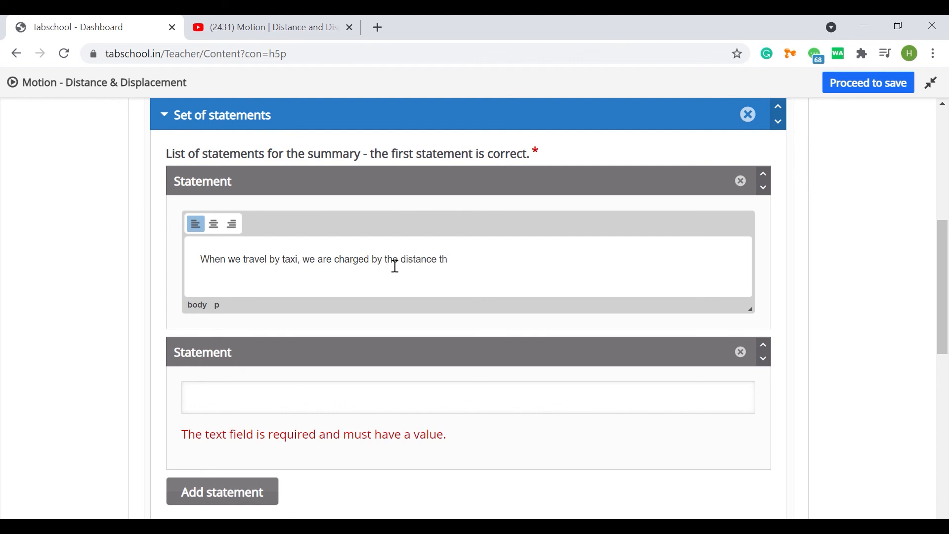
- Write the second, incorrect summary statement about taxi charges being based on displacement, and set the 0–100% score feedback to "Good!"
{"action": "left_click", "coordinate": [247, 395]}
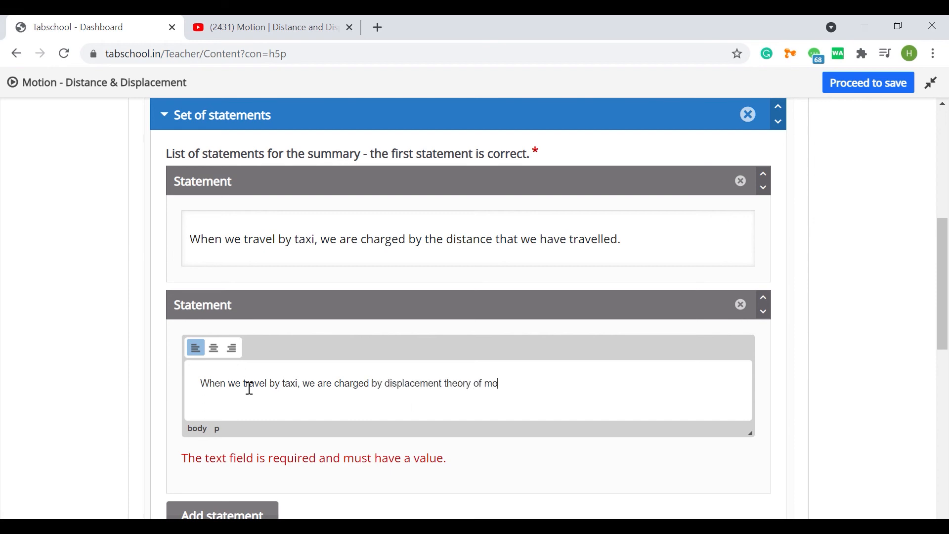
{"action": "scroll", "coordinate": [333, 262], "scroll_direction": "down", "scroll_amount": 10}
{"action": "left_click", "coordinate": [542, 291]}
{"action": "type", "text": "Good"}
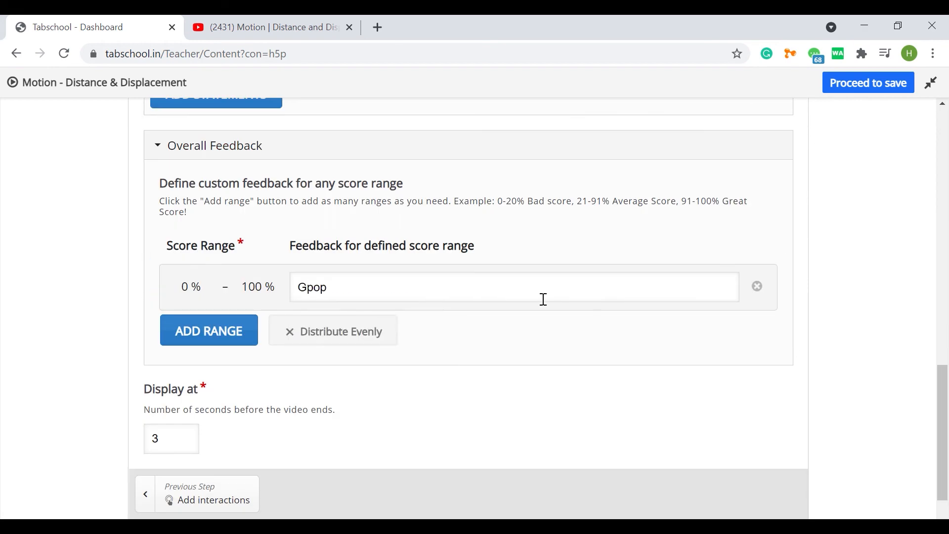
{"action": "type", "text": "!"}
- Review how many seconds before the video's end the summary displays, and revisit the Add interactions stage
{"action": "scroll", "coordinate": [501, 201], "scroll_direction": "down", "scroll_amount": 3}
{"action": "left_click_drag", "start_coordinate": [144, 290], "coordinate": [275, 291]}
{"action": "left_click_drag", "start_coordinate": [173, 320], "coordinate": [1, 331]}
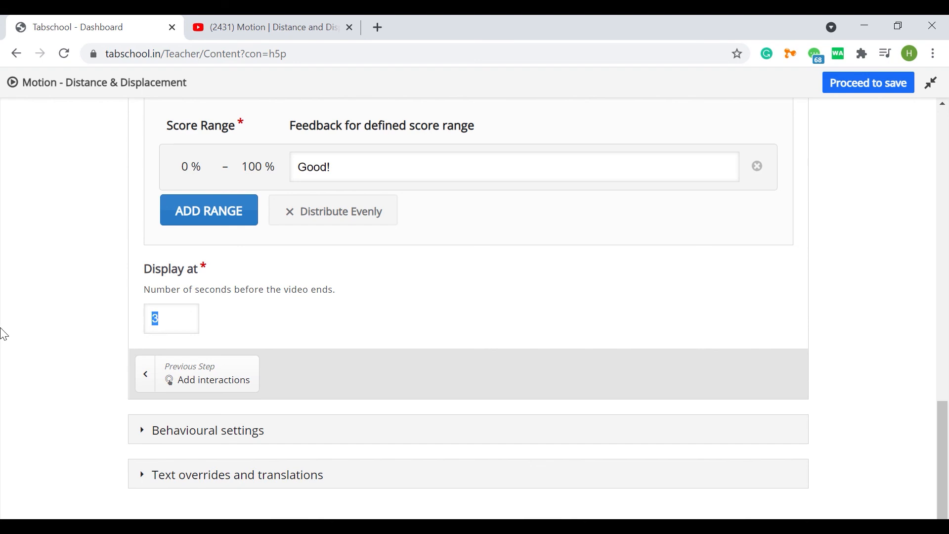
{"action": "left_click", "coordinate": [197, 373]}
{"action": "left_click", "coordinate": [767, 373]}
- In the video's behavioural settings, turn on auto-play and set the "Show Solution" and "Retry" button overrides to Enabled
{"action": "scroll", "coordinate": [341, 292], "scroll_direction": "up", "scroll_amount": 10}
{"action": "scroll", "coordinate": [341, 292], "scroll_direction": "down", "scroll_amount": 15}
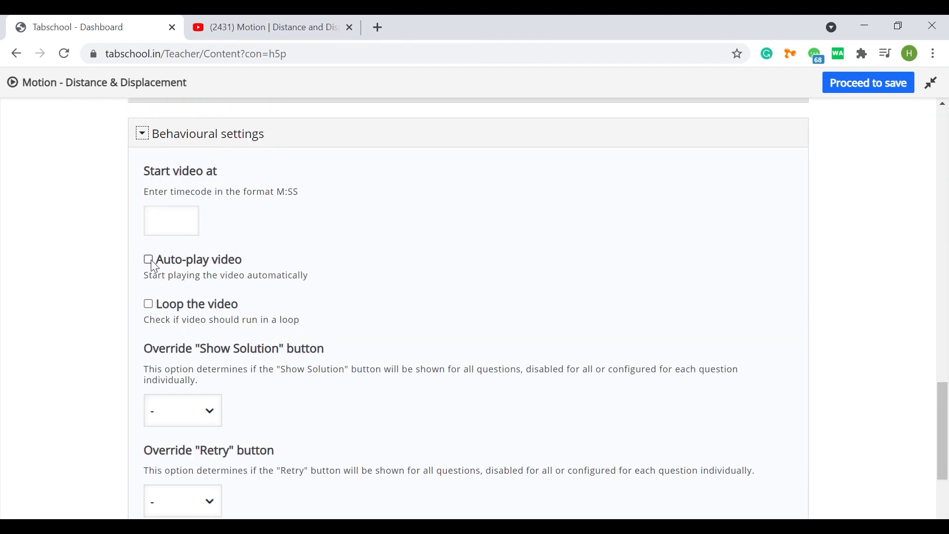
{"action": "left_click", "coordinate": [147, 262]}
{"action": "scroll", "coordinate": [189, 166], "scroll_direction": "down", "scroll_amount": 3}
{"action": "left_click", "coordinate": [203, 263]}
{"action": "left_click", "coordinate": [198, 313]}
{"action": "left_click", "coordinate": [202, 352]}
{"action": "left_click", "coordinate": [187, 404]}
{"action": "scroll", "coordinate": [180, 444], "scroll_direction": "down", "scroll_amount": 3}
{"action": "left_click", "coordinate": [250, 323]}
{"action": "left_click", "coordinate": [249, 355]}
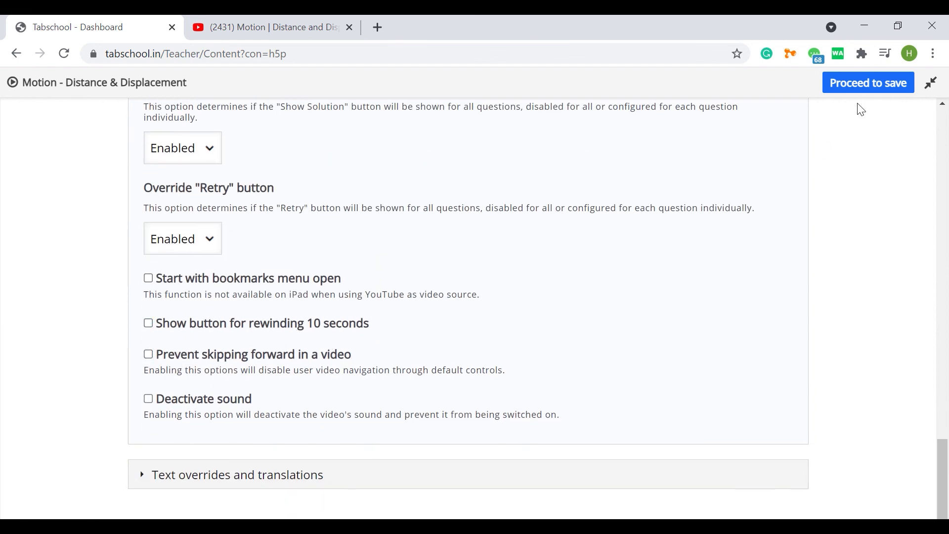
- Leave the full-screen editor and copy the video title "Motion - Distance & Displacement" into the content's title and description
{"action": "scroll", "coordinate": [648, 233], "scroll_direction": "up", "scroll_amount": 15}
{"action": "left_click", "coordinate": [930, 82]}
{"action": "key", "text": "ctrl+a"}
{"action": "key", "text": "ctrl+c"}
{"action": "scroll", "coordinate": [290, 265], "scroll_direction": "up", "scroll_amount": 3}
{"action": "left_click", "coordinate": [124, 144]}
{"action": "key", "text": "ctrl+v"}
{"action": "left_click", "coordinate": [212, 172]}
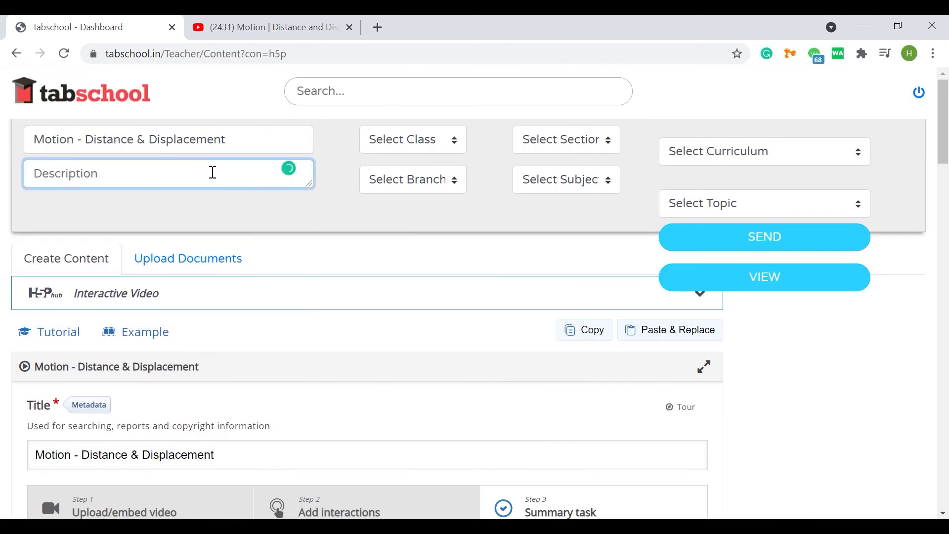
{"action": "key", "text": "ctrl+v"}
- Assign the content to a class, branch, section and subject, and create and send it
{"action": "left_click", "coordinate": [453, 139]}
{"action": "left_click", "coordinate": [440, 185]}
{"action": "left_click", "coordinate": [439, 181]}
{"action": "left_click", "coordinate": [435, 205]}
{"action": "left_click", "coordinate": [564, 139]}
{"action": "left_click", "coordinate": [561, 164]}
{"action": "left_click", "coordinate": [562, 184]}
{"action": "left_click", "coordinate": [550, 227]}
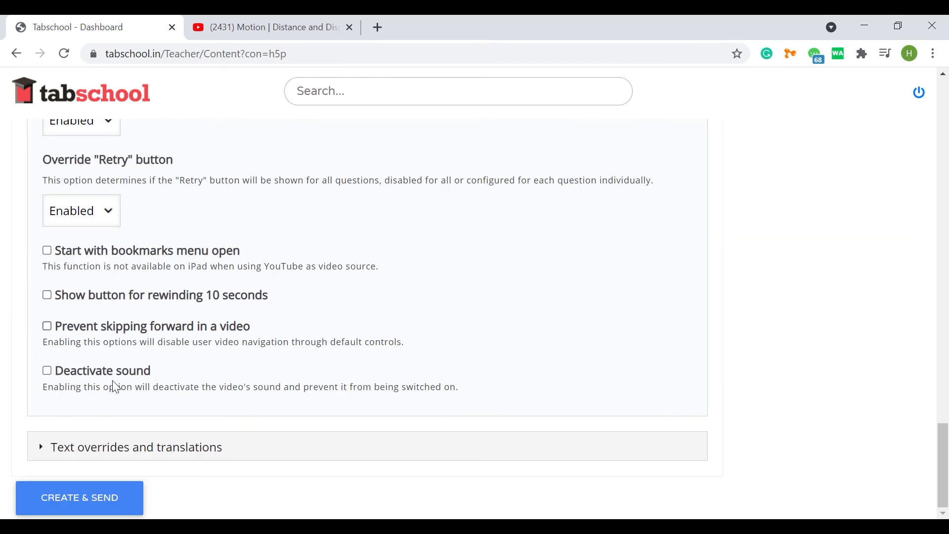
{"action": "left_click", "coordinate": [91, 502]}
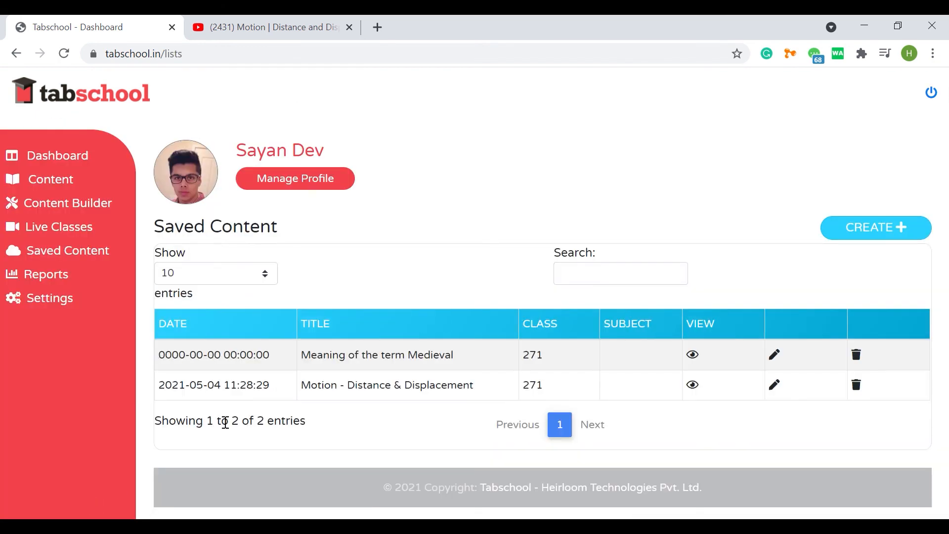
{"action": "left_click_drag", "start_coordinate": [312, 352], "coordinate": [468, 352]}
{"action": "left_click", "coordinate": [468, 352]}
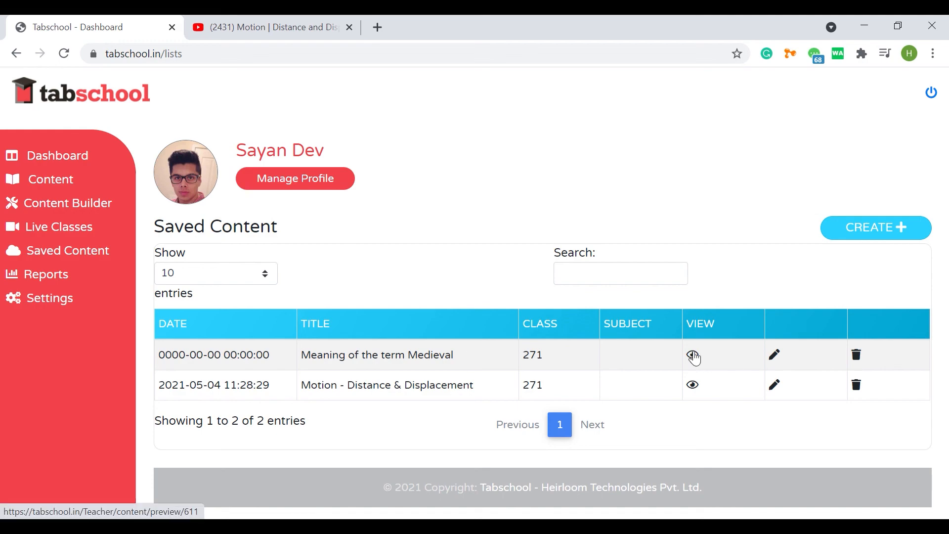